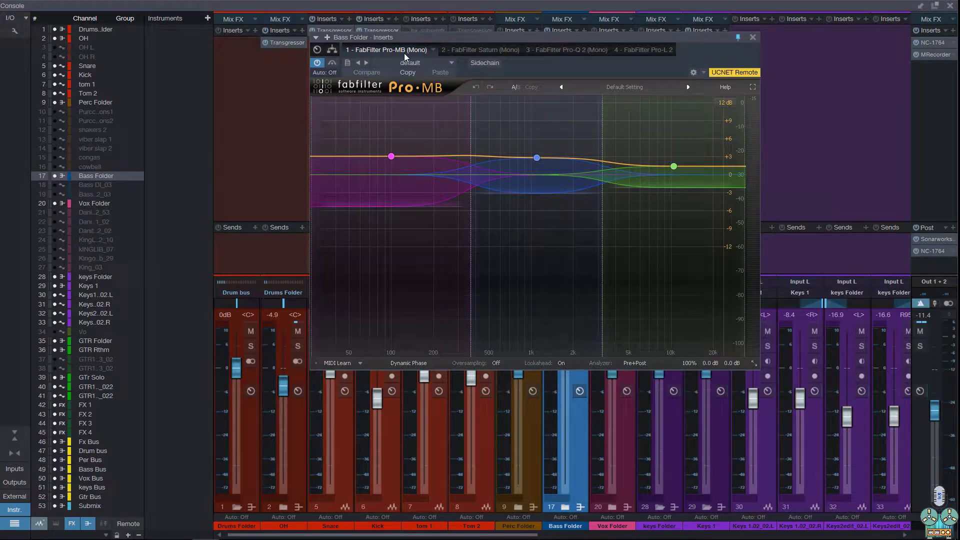
Step: View Saturn, then Pro-Q 2, then the Pro-L 2 limiter in the Bass Folder inserts
{"action": "left_click", "coordinate": [491, 53]}
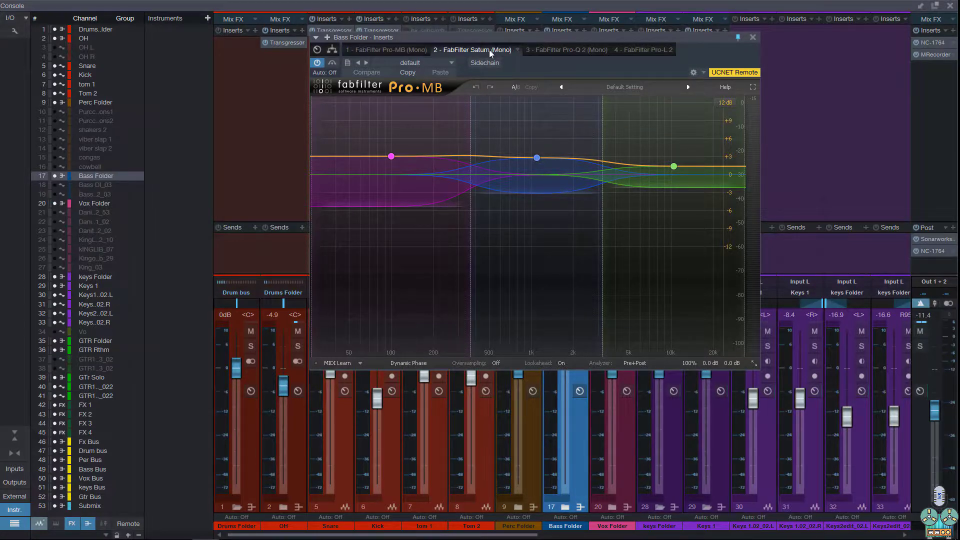
{"action": "left_click", "coordinate": [563, 51]}
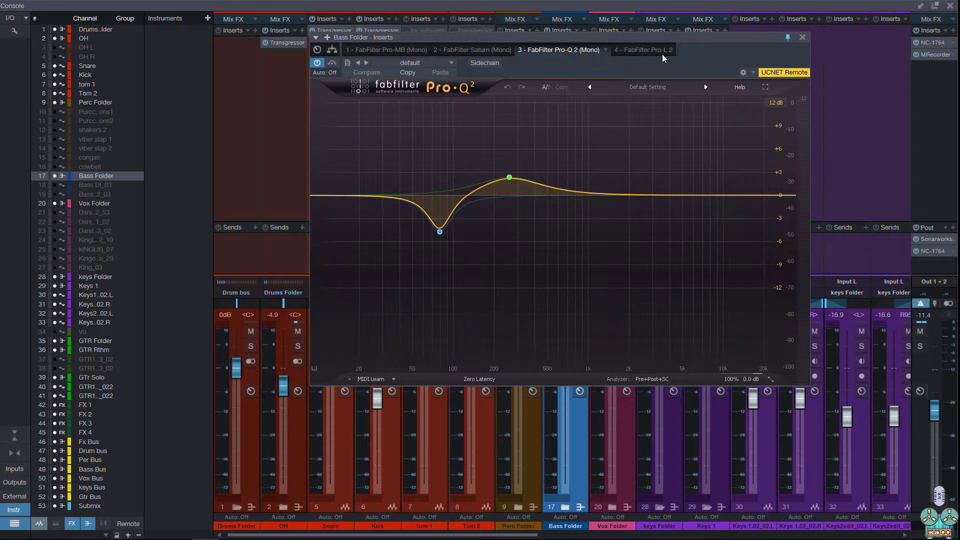
{"action": "left_click", "coordinate": [656, 51]}
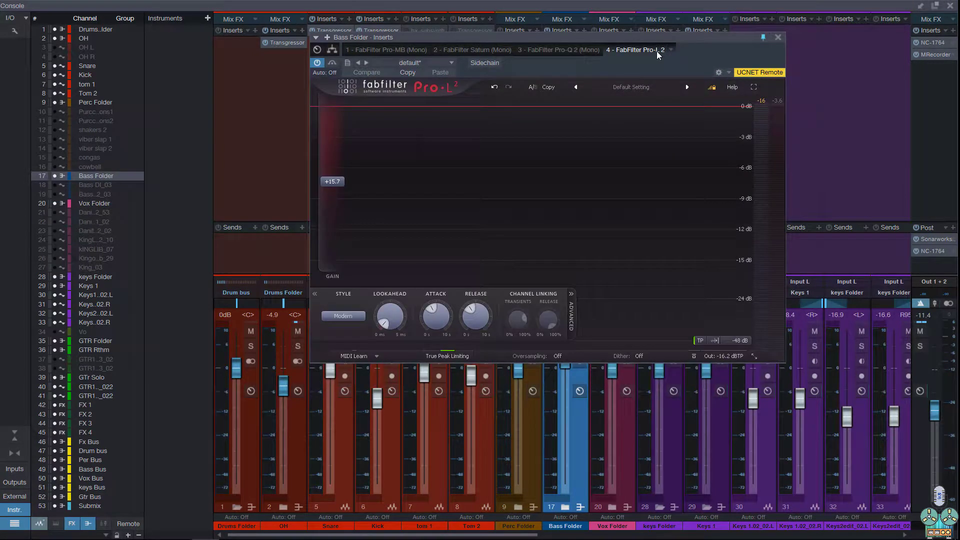
Step: Return to Pro-MB and clear its existing bands
{"action": "left_click", "coordinate": [394, 50]}
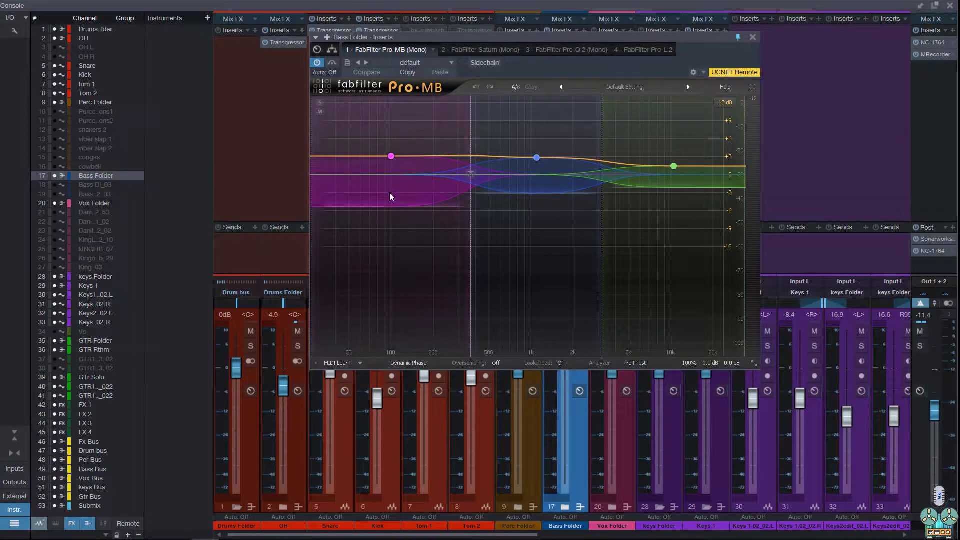
{"action": "mouse_move", "coordinate": [389, 193]}
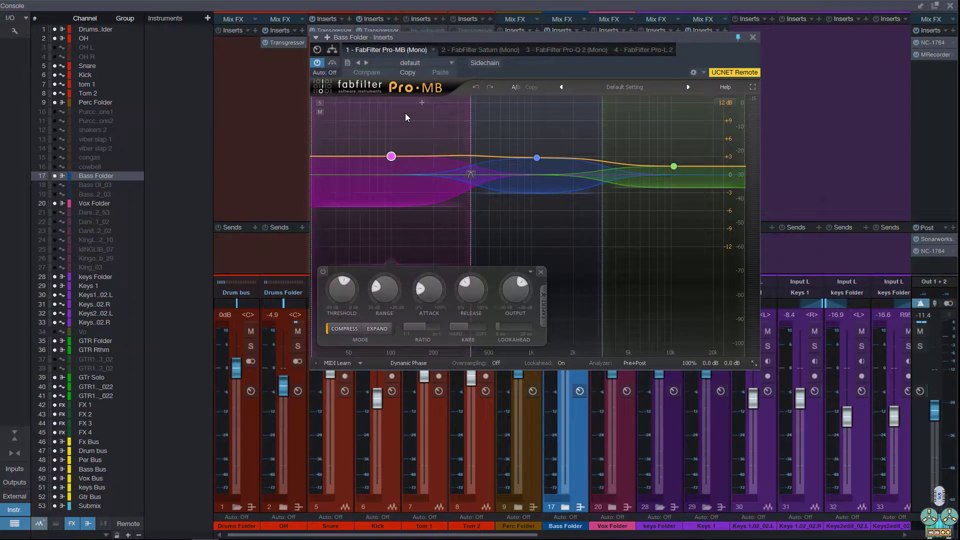
{"action": "left_click", "coordinate": [515, 88]}
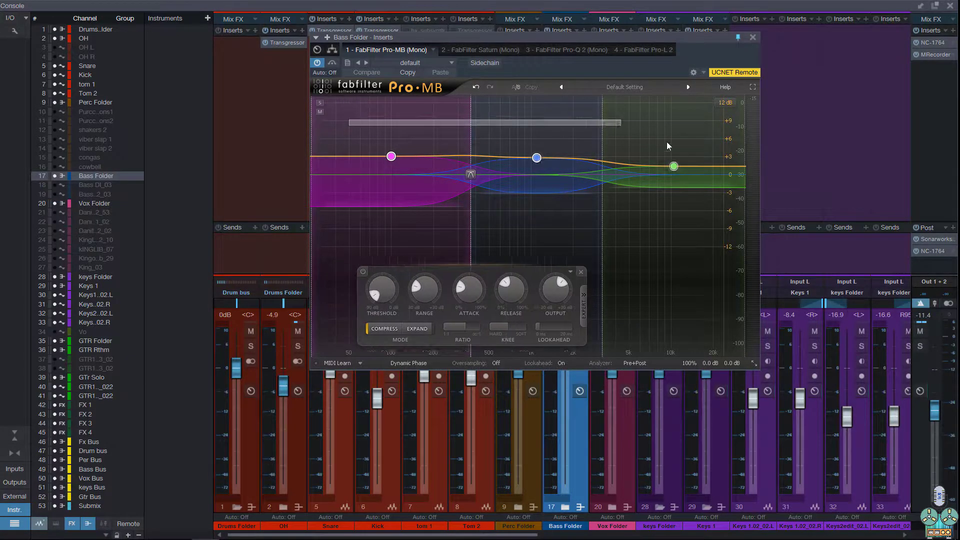
Step: Add Pro-MB bands near 500 Hz, 5 kHz and the low end, and show expert options
{"action": "left_click", "coordinate": [642, 272]}
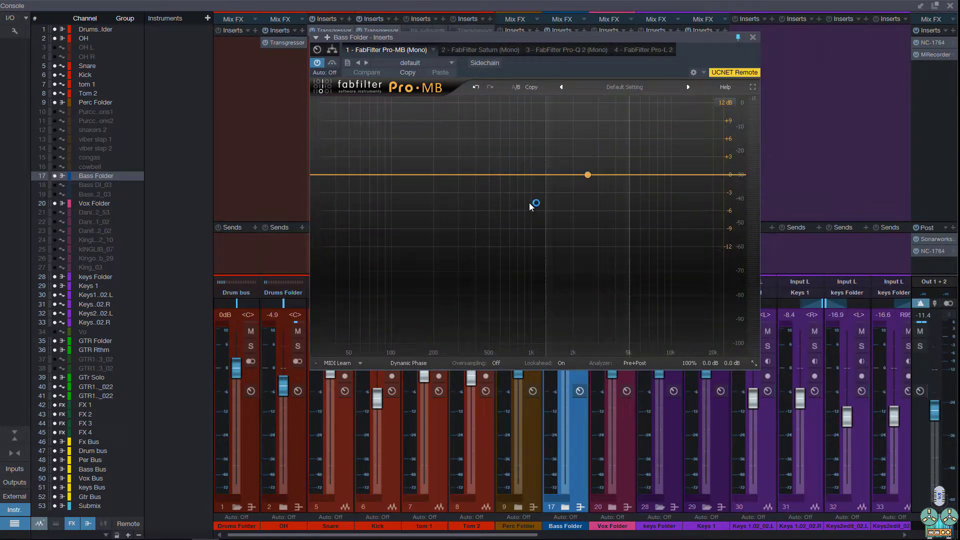
{"action": "left_click", "coordinate": [632, 104]}
{"action": "left_click", "coordinate": [358, 102]}
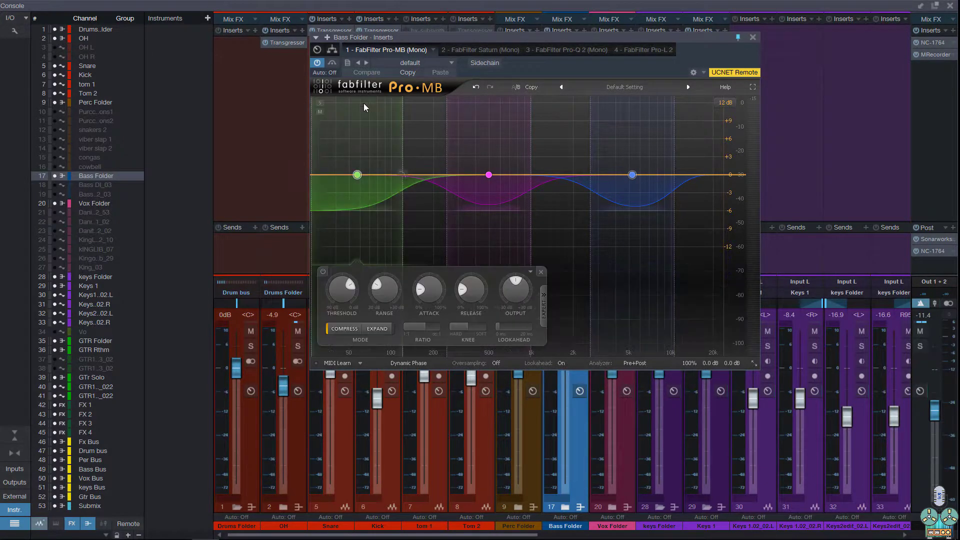
{"action": "left_click", "coordinate": [543, 303]}
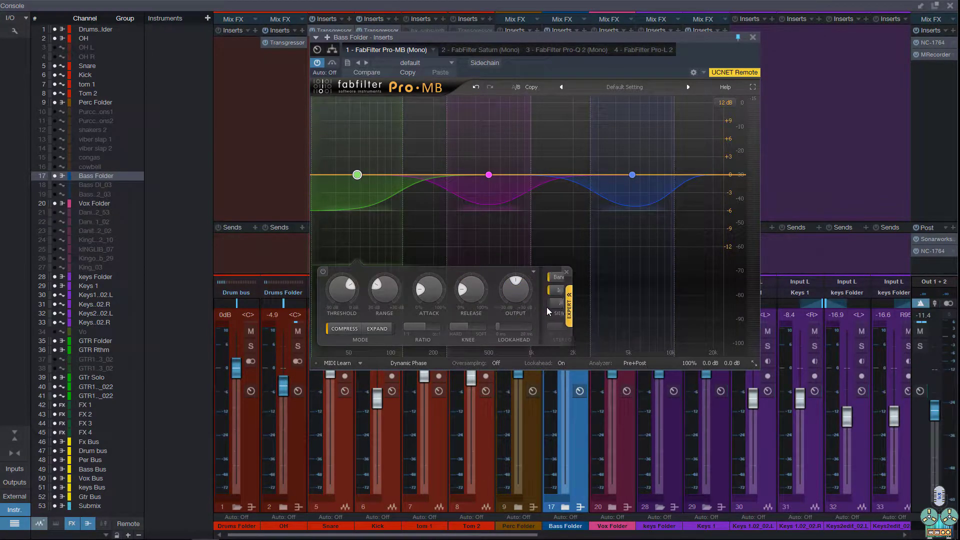
Step: Set the low band's side-chain to Free across the midrange, leaving phase mode on Dynamic Phase
{"action": "left_click", "coordinate": [578, 276]}
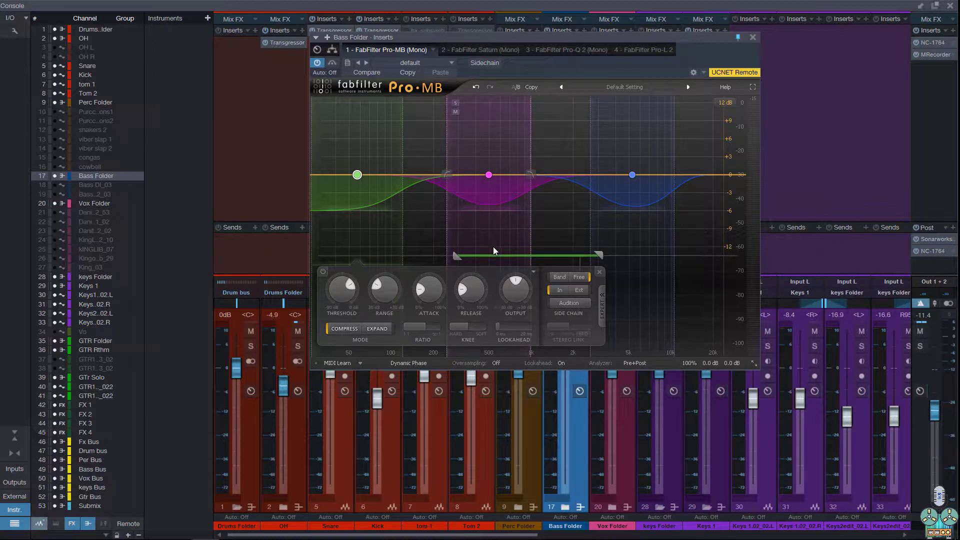
{"action": "left_click_drag", "start_coordinate": [497, 256], "coordinate": [521, 263]}
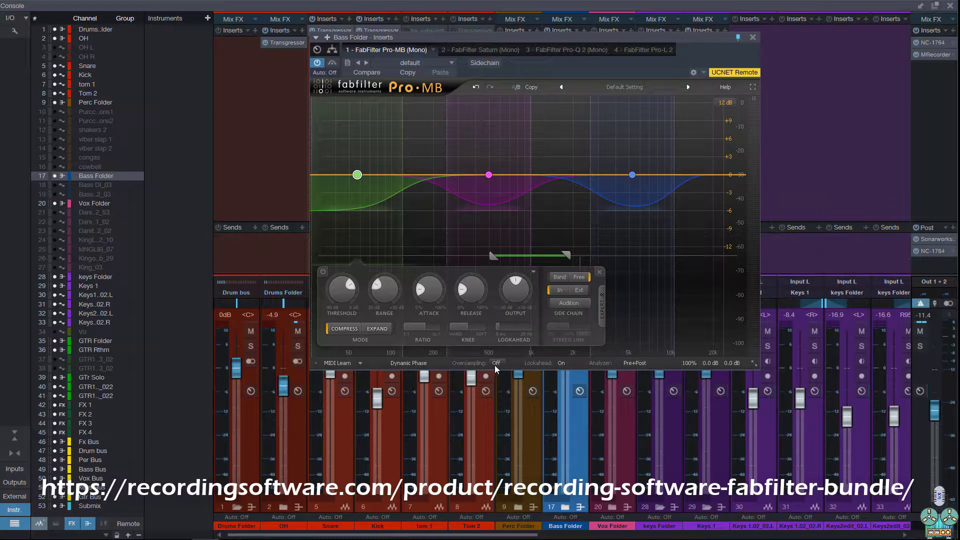
{"action": "left_click", "coordinate": [409, 363]}
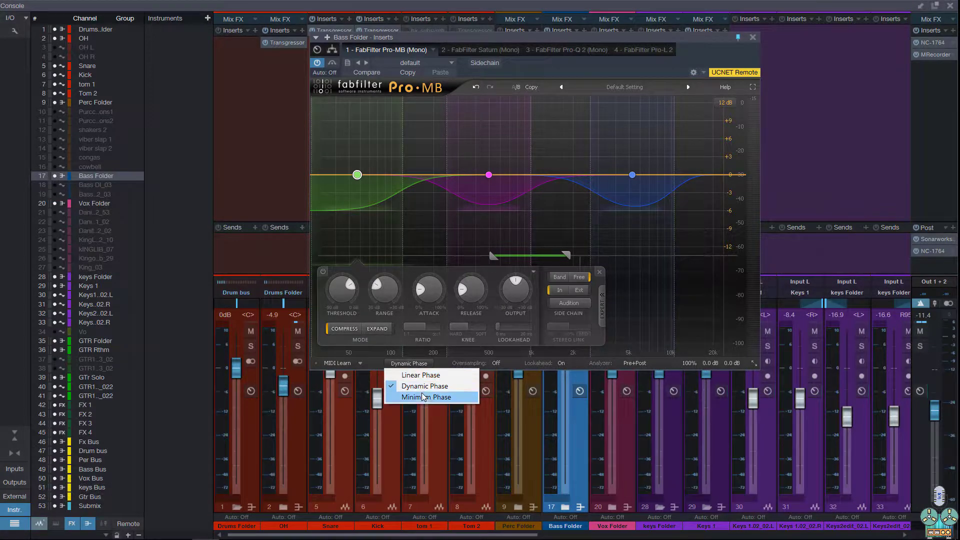
{"action": "left_click", "coordinate": [503, 130]}
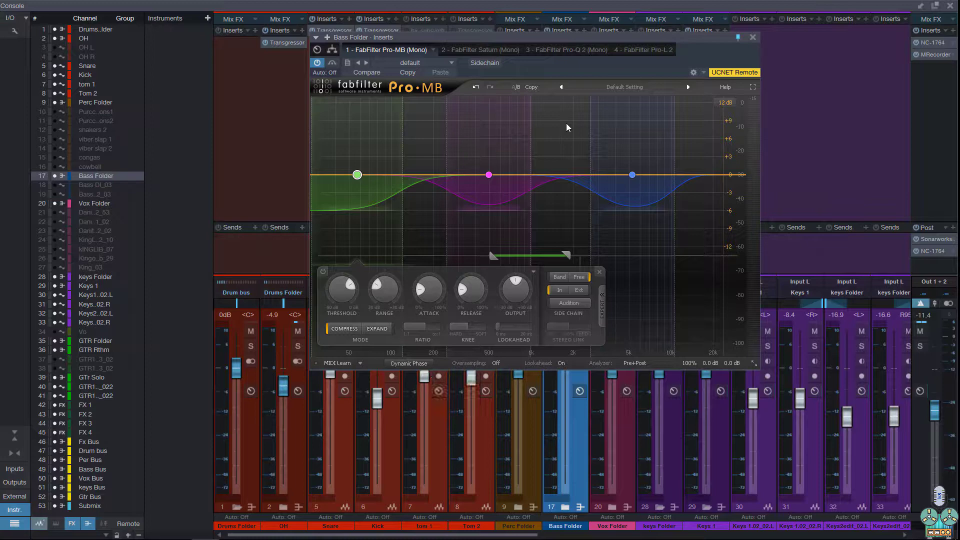
Step: Cut Saturn down to a single band with drive pushed high, and show its style choices
{"action": "left_click", "coordinate": [476, 51]}
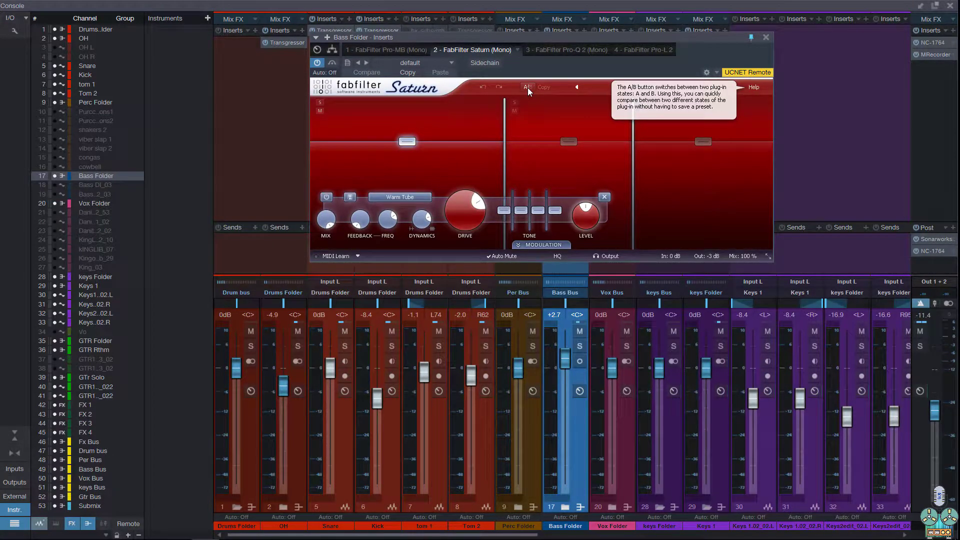
{"action": "left_click_drag", "start_coordinate": [366, 116], "coordinate": [725, 214]}
{"action": "left_click", "coordinate": [699, 197]}
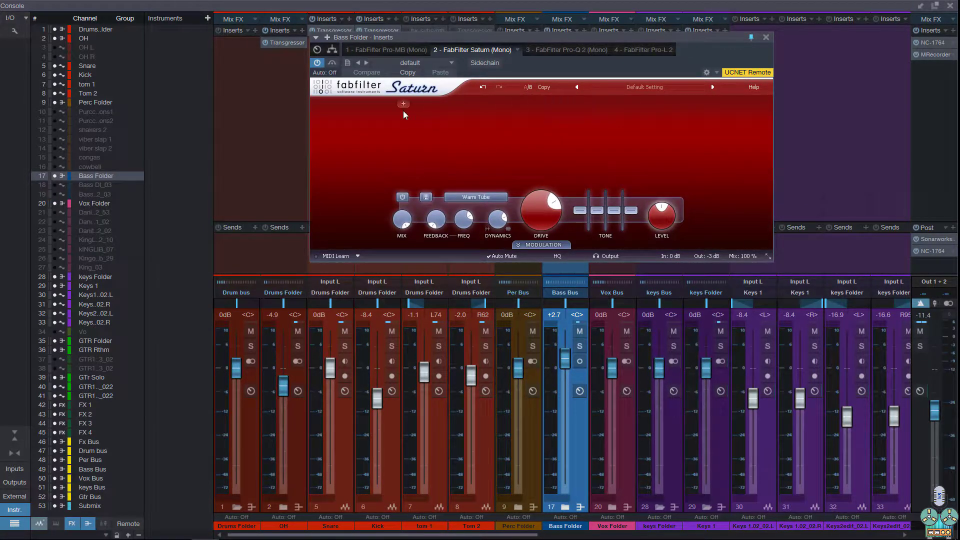
{"action": "left_click_drag", "start_coordinate": [546, 201], "coordinate": [545, 125]}
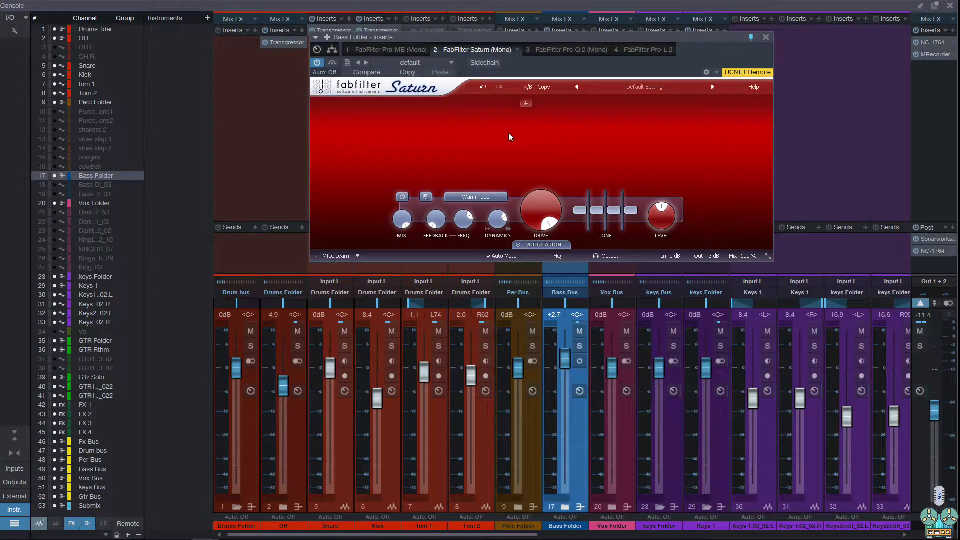
{"action": "left_click", "coordinate": [471, 197]}
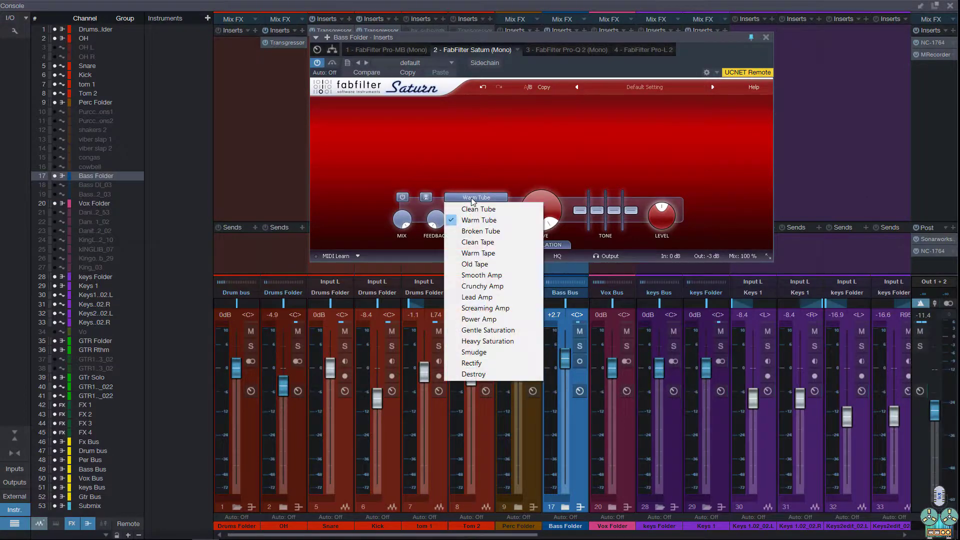
Step: Set Saturn's style to Smudge, solo the Bass Bus, and raise drive to about 71%
{"action": "left_click", "coordinate": [485, 351]}
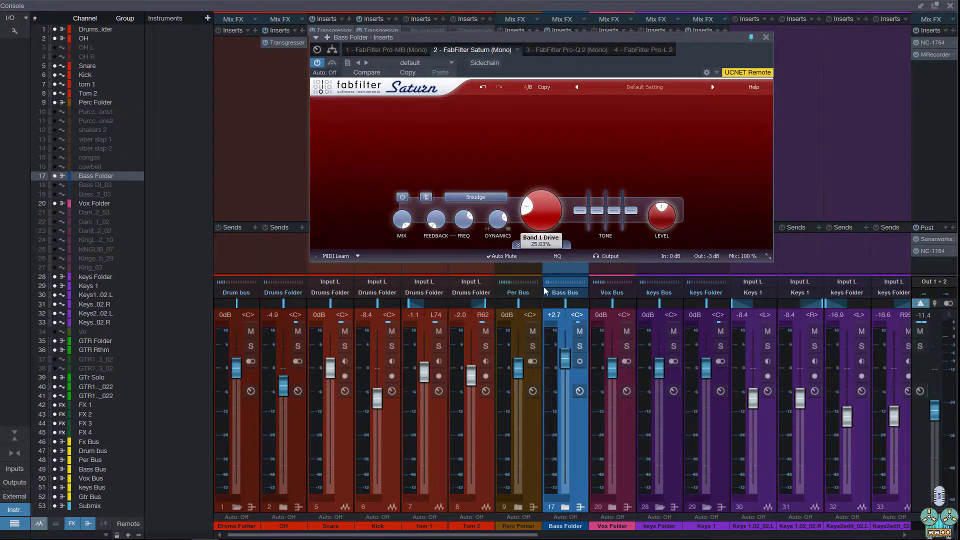
{"action": "key", "text": "s"}
{"action": "mouse_move", "coordinate": [544, 214]}
{"action": "left_mouse_down"}
{"action": "mouse_move", "coordinate": [548, 119]}
{"action": "mouse_move", "coordinate": [548, 214]}
{"action": "mouse_move", "coordinate": [535, 222]}
{"action": "left_mouse_up"}
Step: Try the Rectify style, then settle on Destroy with drive lowered to about 30%
{"action": "left_click", "coordinate": [485, 199]}
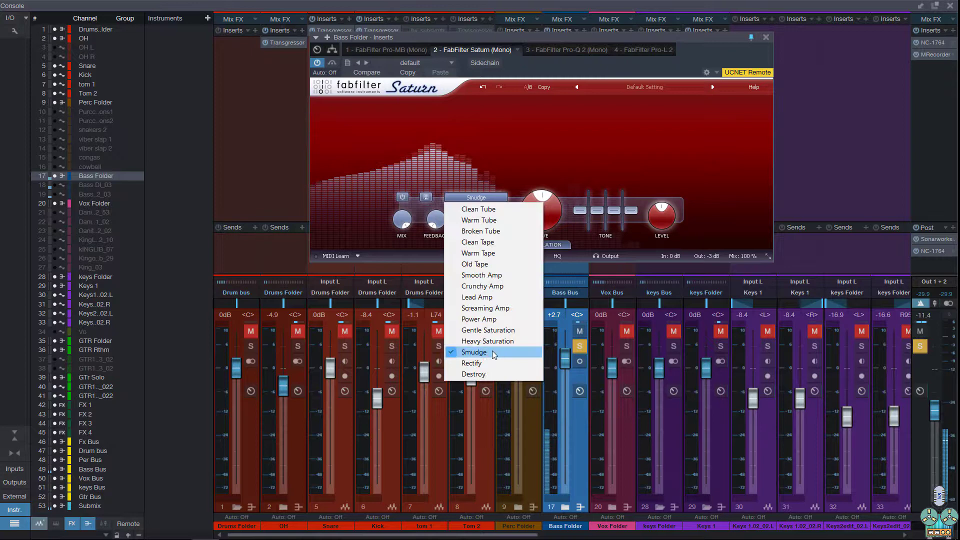
{"action": "left_click", "coordinate": [471, 362]}
{"action": "left_click", "coordinate": [475, 197]}
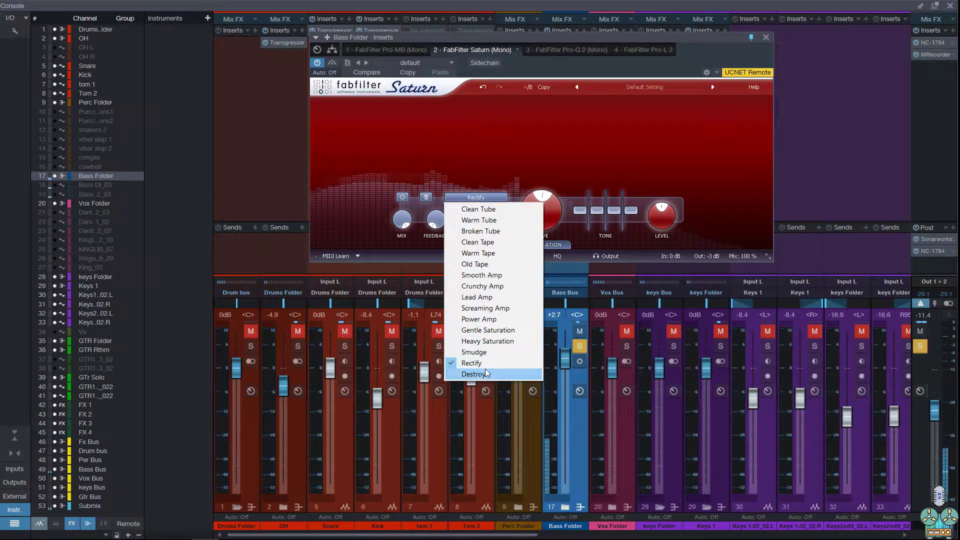
{"action": "left_click", "coordinate": [471, 376]}
{"action": "left_click_drag", "start_coordinate": [532, 202], "coordinate": [529, 240]}
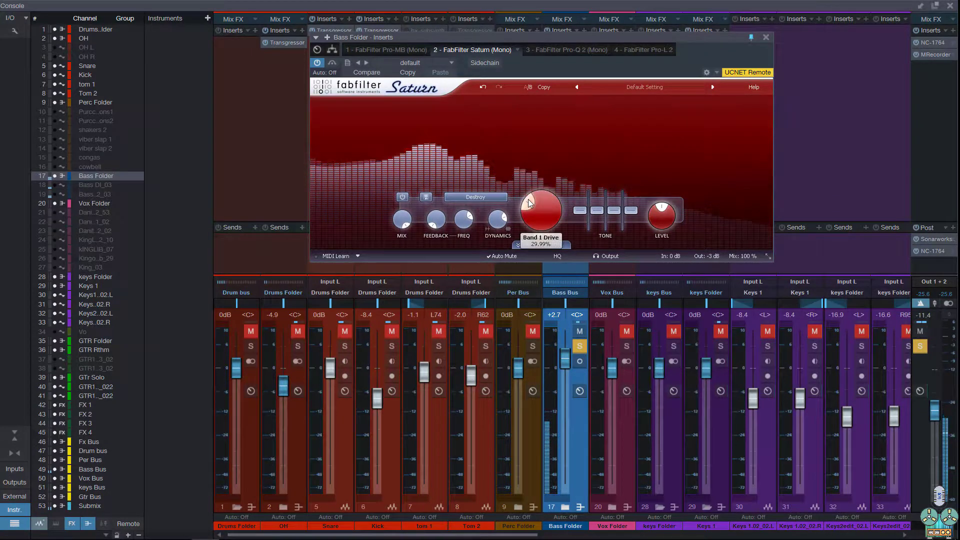
{"action": "left_click", "coordinate": [528, 87]}
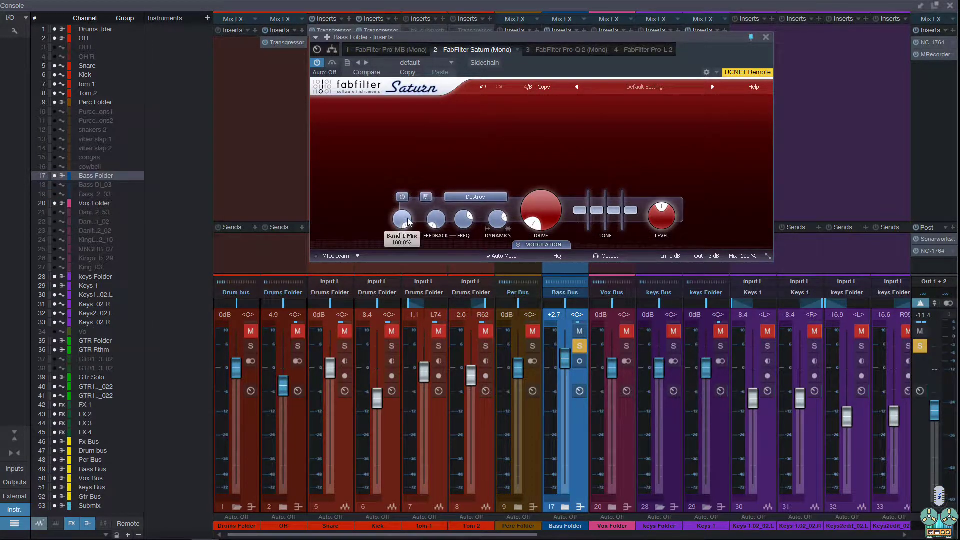
Step: Add three band splits to Saturn and select the lowest band to edit
{"action": "mouse_move", "coordinate": [405, 216]}
{"action": "left_click", "coordinate": [445, 104]}
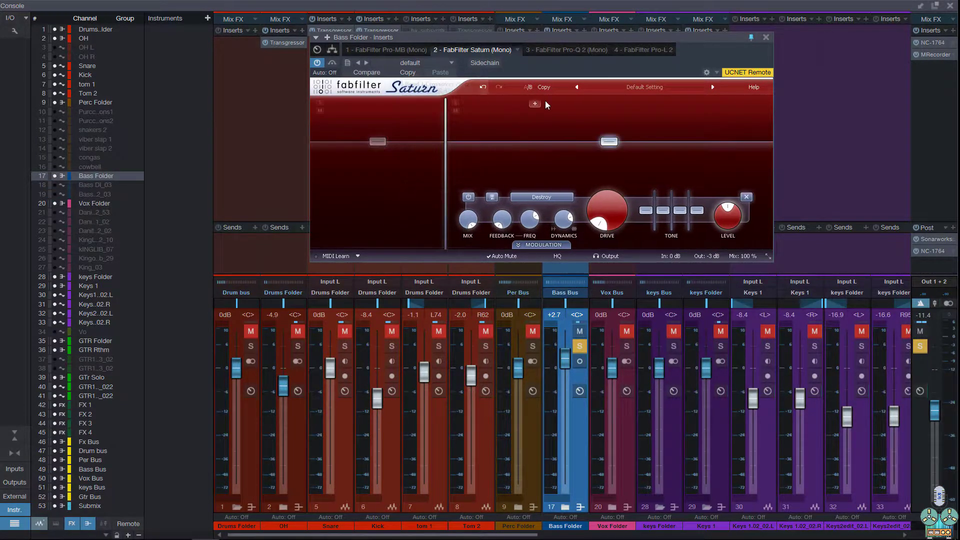
{"action": "left_click", "coordinate": [566, 103]}
{"action": "left_click", "coordinate": [663, 101]}
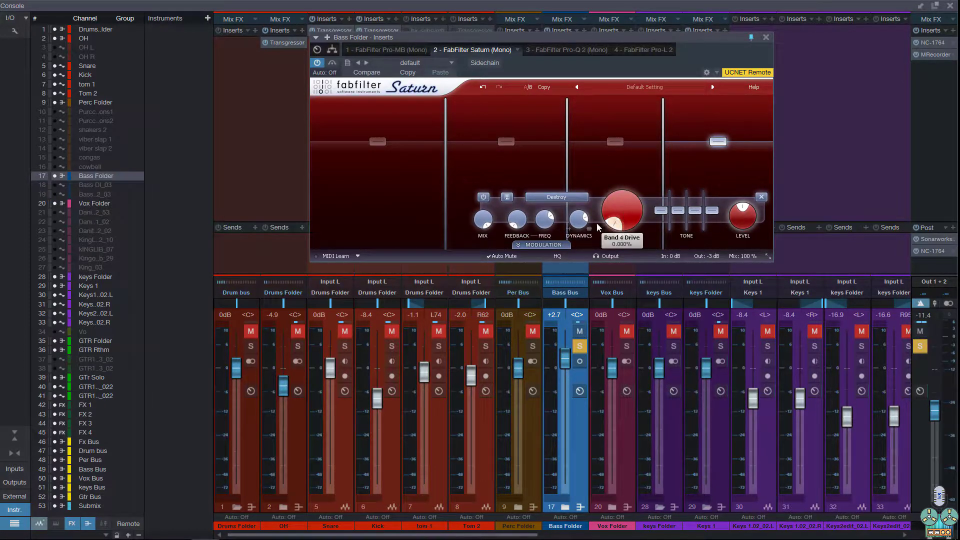
{"action": "mouse_move", "coordinate": [516, 223]}
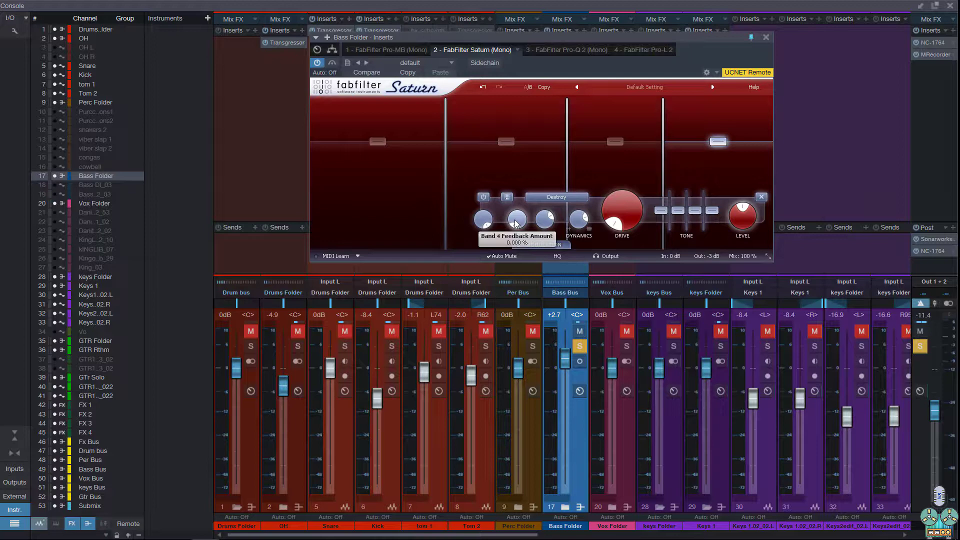
{"action": "mouse_move", "coordinate": [484, 217]}
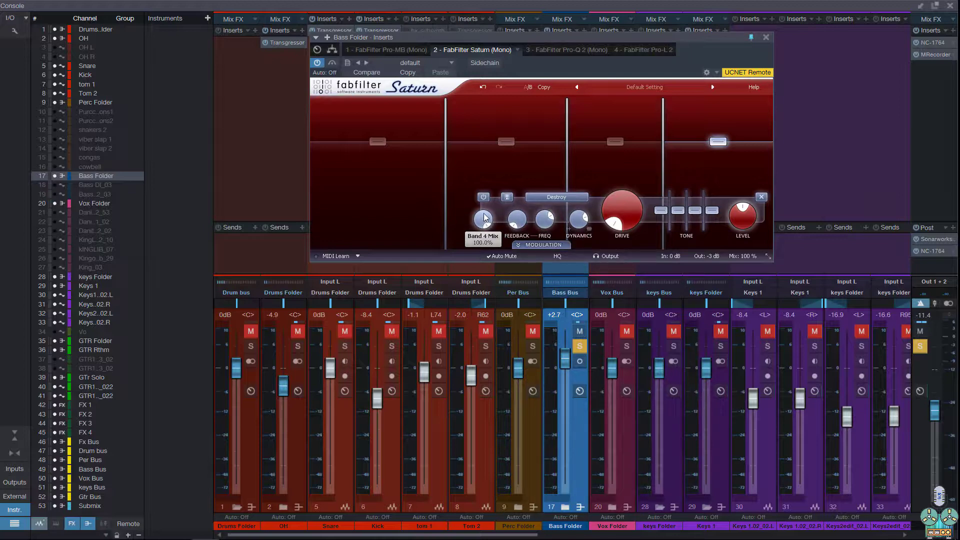
{"action": "left_click", "coordinate": [390, 195]}
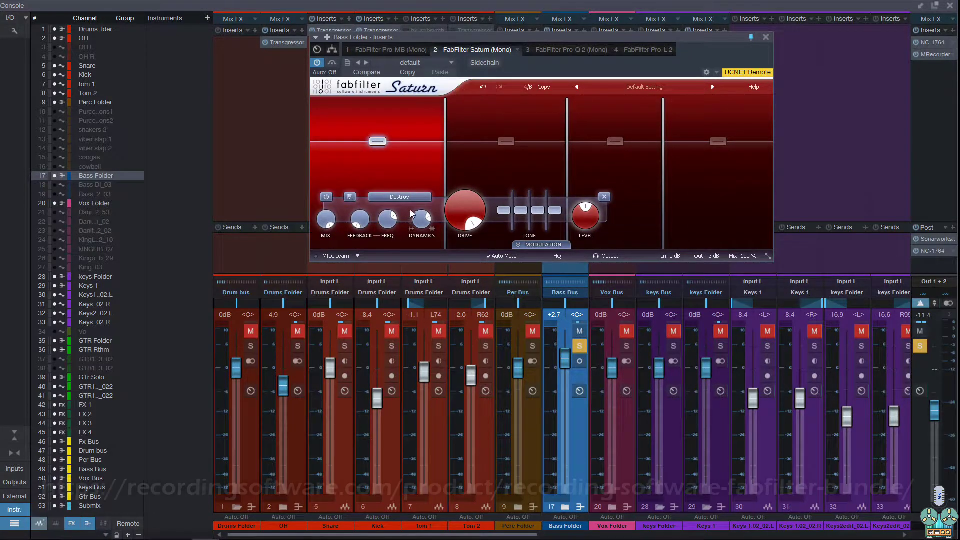
{"action": "mouse_move", "coordinate": [421, 218]}
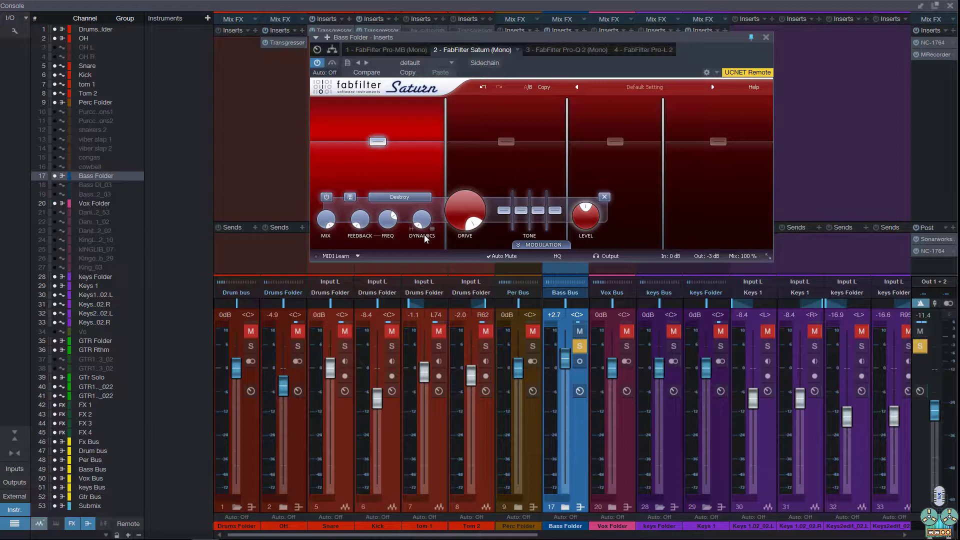
Step: Add one more upper split, then inspect the second, first, third and fourth bands in turn
{"action": "left_click", "coordinate": [485, 106]}
{"action": "left_click", "coordinate": [469, 170]}
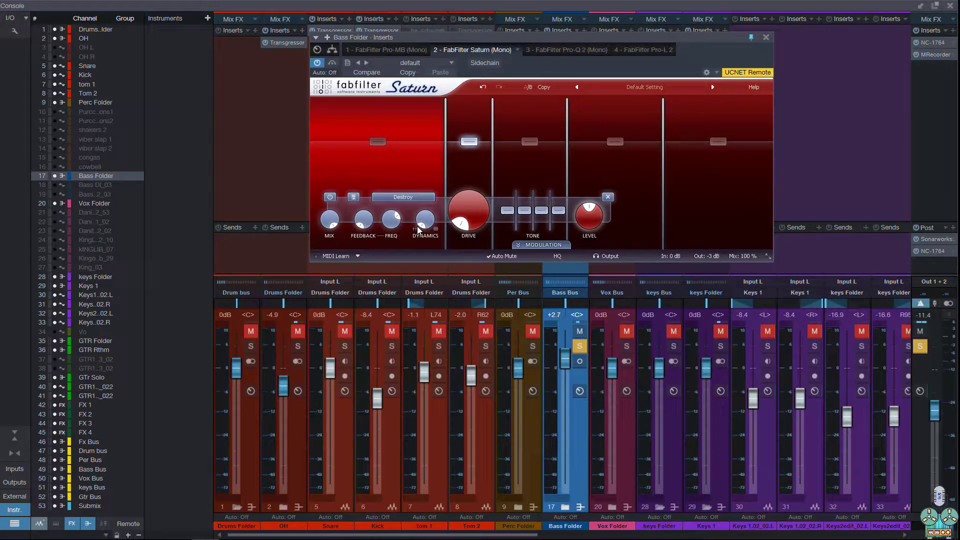
{"action": "left_click", "coordinate": [397, 173]}
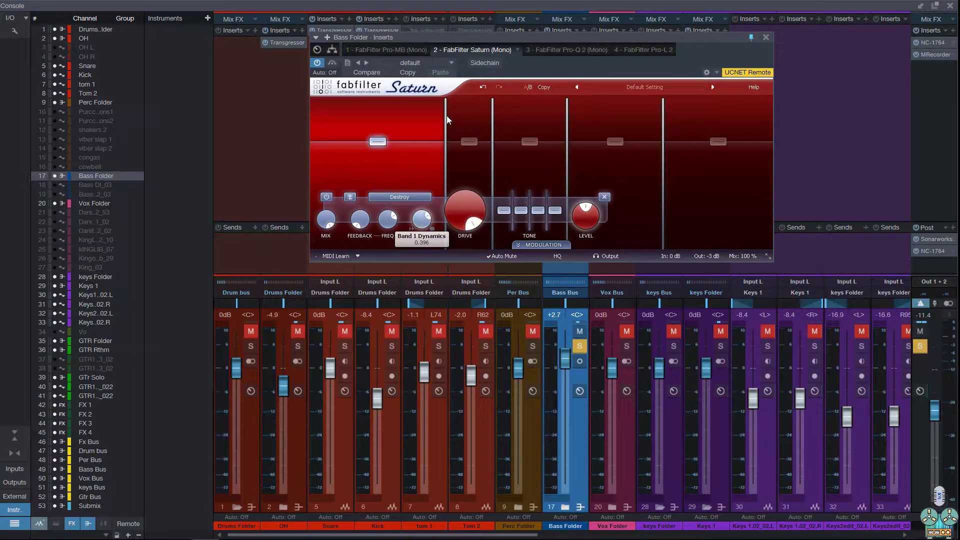
{"action": "left_click", "coordinate": [520, 155]}
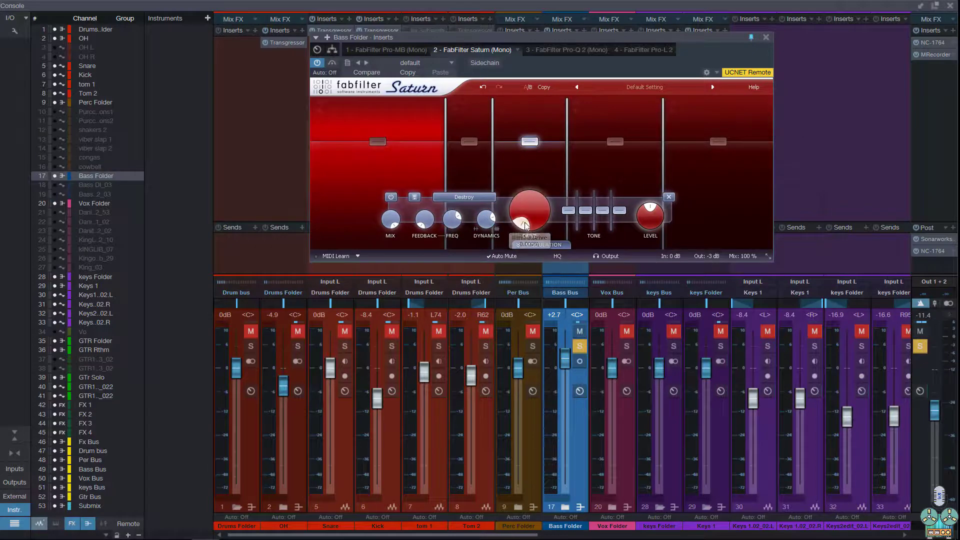
{"action": "left_click", "coordinate": [586, 179]}
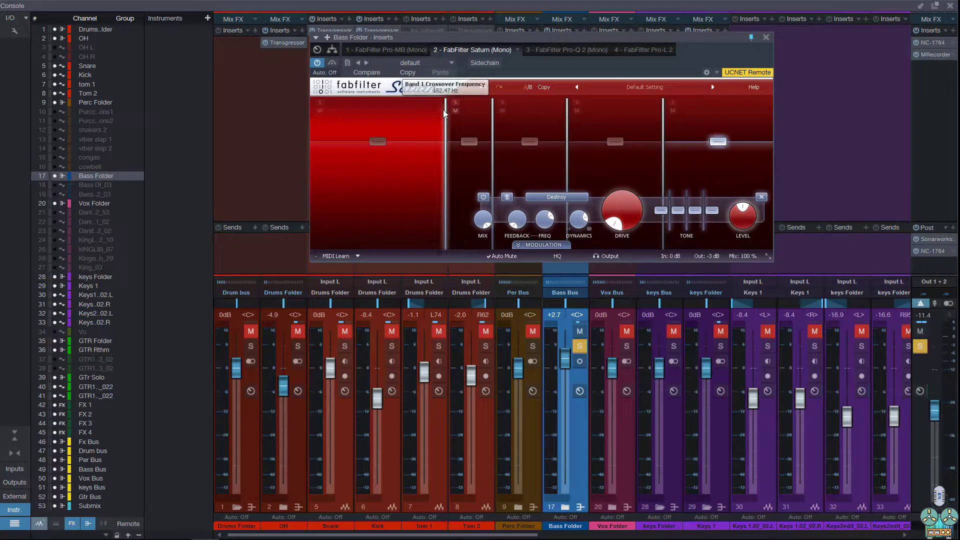
Step: In Pro-Q 2, show the piano keyboard and add a band tuned near 2093 Hz
{"action": "left_click", "coordinate": [535, 49]}
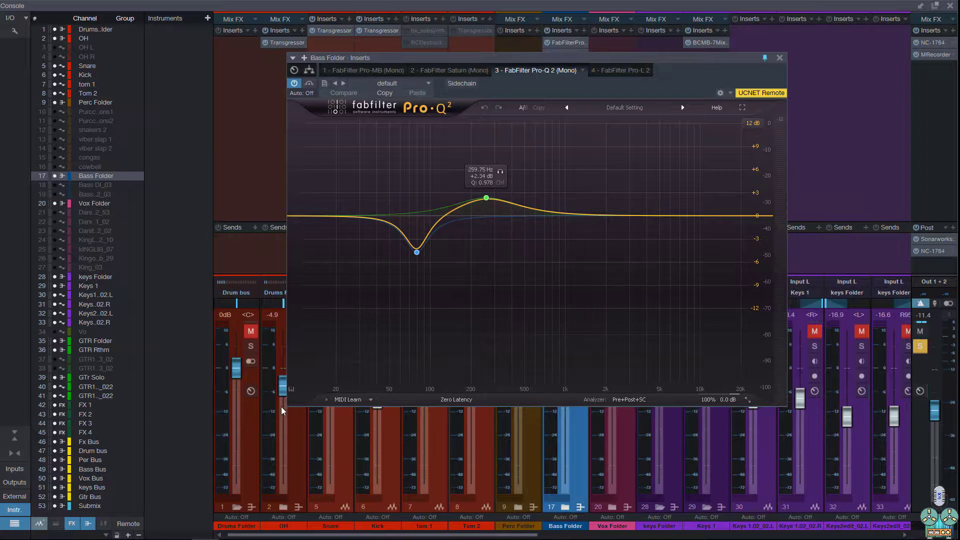
{"action": "left_click", "coordinate": [292, 390]}
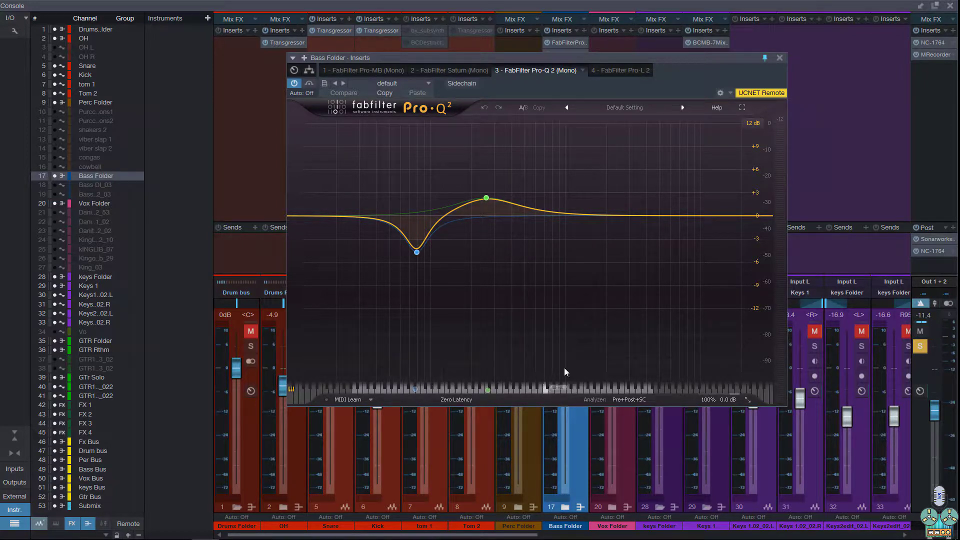
{"action": "left_click", "coordinate": [598, 216]}
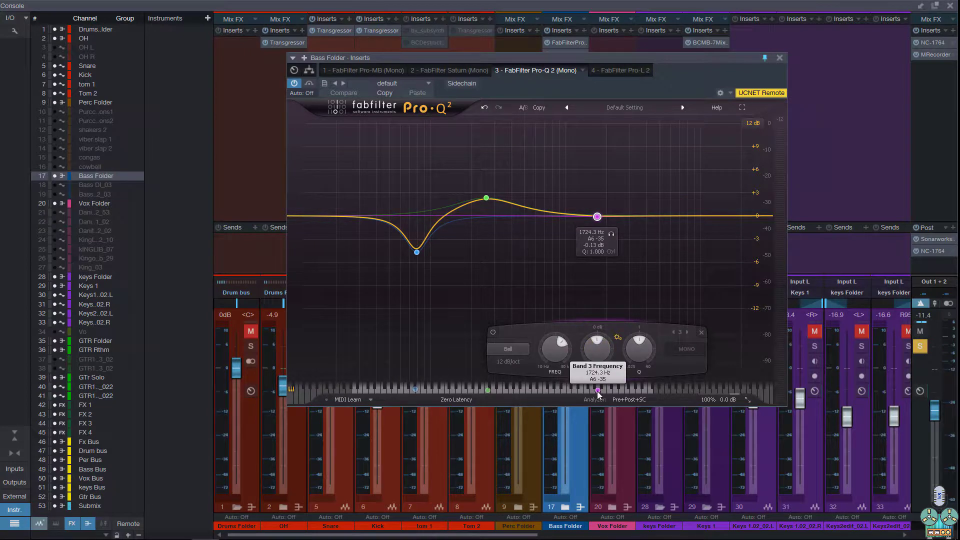
{"action": "mouse_move", "coordinate": [598, 389]}
{"action": "left_mouse_down"}
{"action": "mouse_move", "coordinate": [427, 399]}
{"action": "mouse_move", "coordinate": [608, 395]}
{"action": "left_mouse_up"}
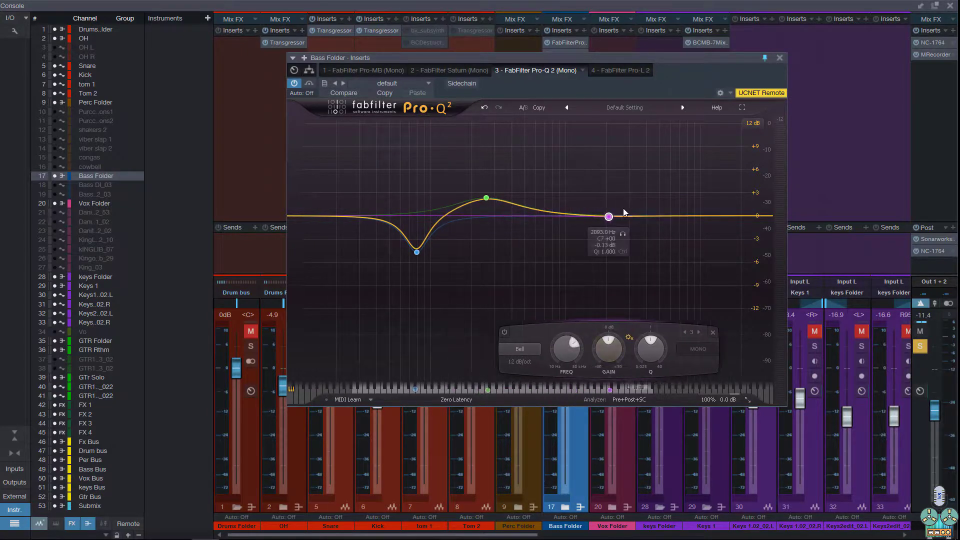
{"action": "right_click", "coordinate": [608, 217]}
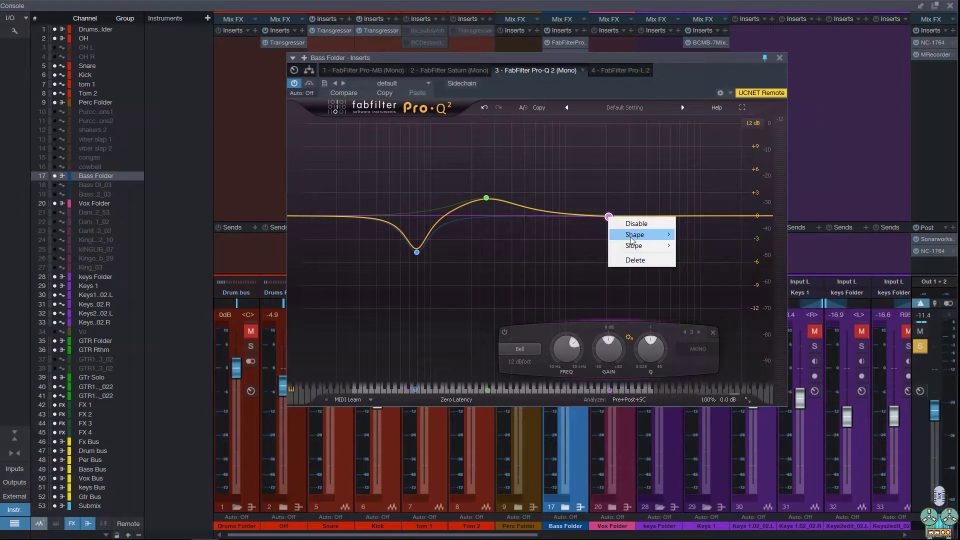
{"action": "mouse_move", "coordinate": [632, 239]}
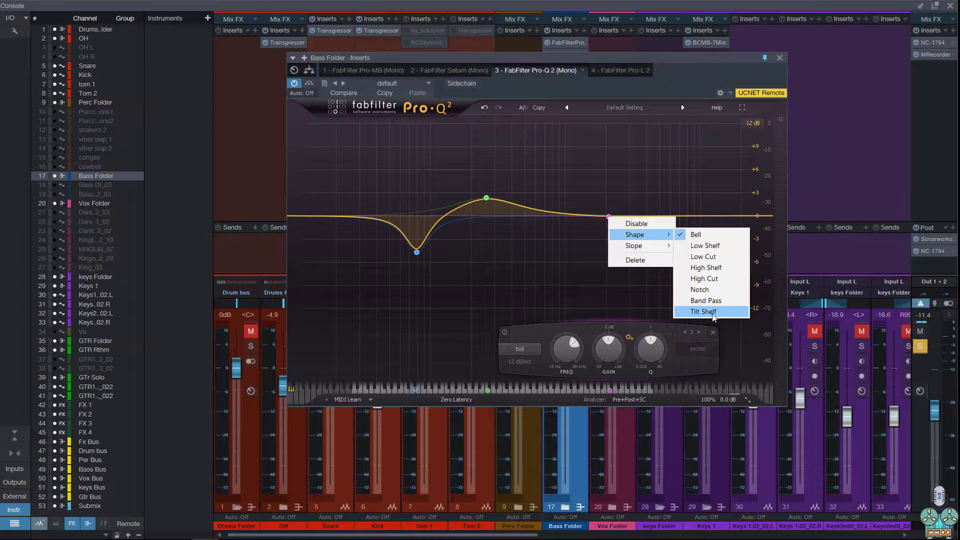
Step: Boost the new band to about +9.5 dB, then try different slopes, gains and Q widths
{"action": "left_click", "coordinate": [609, 218]}
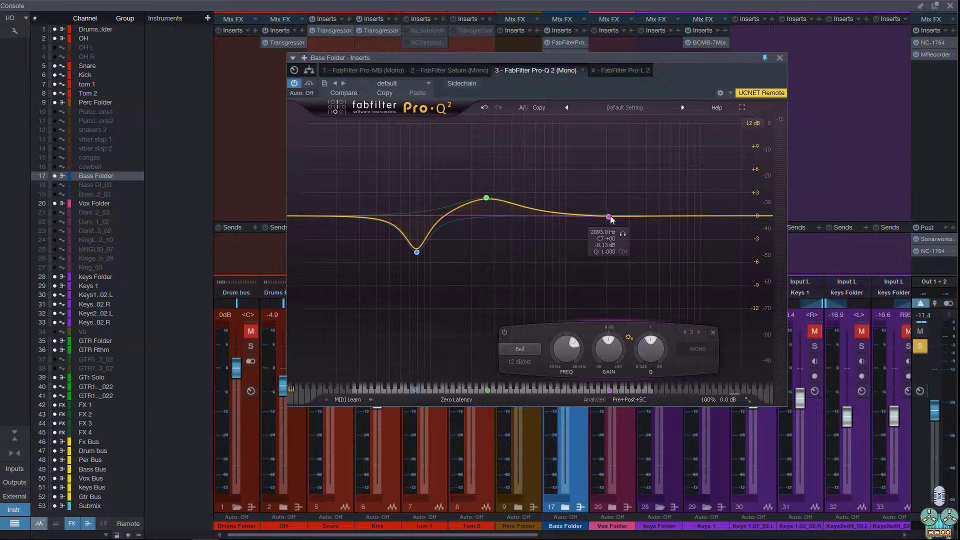
{"action": "left_click_drag", "start_coordinate": [609, 218], "coordinate": [613, 159]}
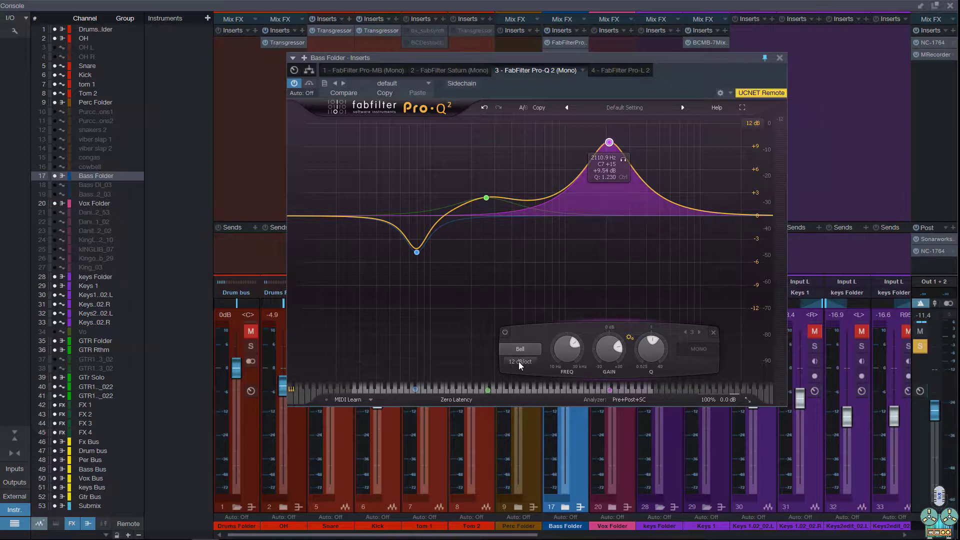
{"action": "scroll", "coordinate": [518, 361], "scroll_direction": "up", "scroll_amount": 2}
{"action": "scroll", "coordinate": [518, 361], "scroll_direction": "up", "scroll_amount": 5}
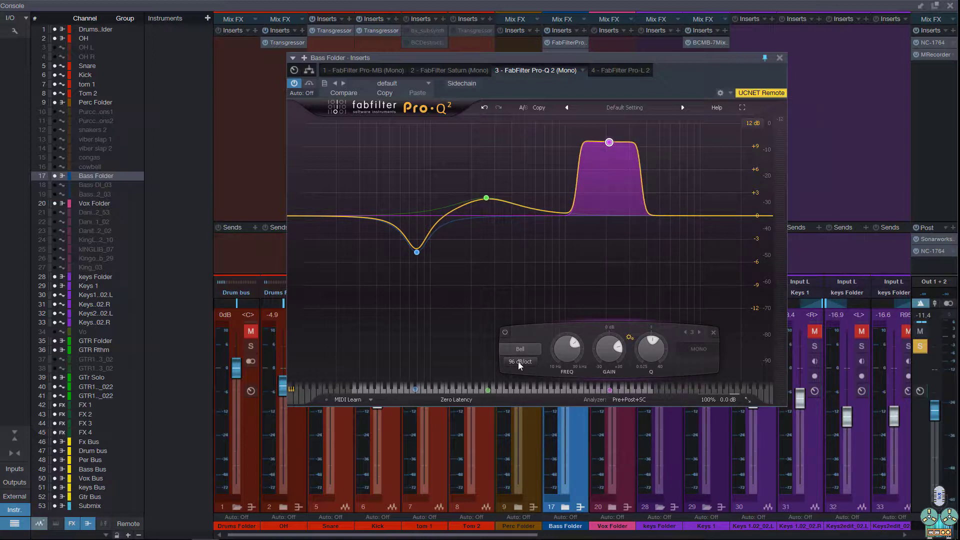
{"action": "scroll", "coordinate": [518, 361], "scroll_direction": "down", "scroll_amount": 7}
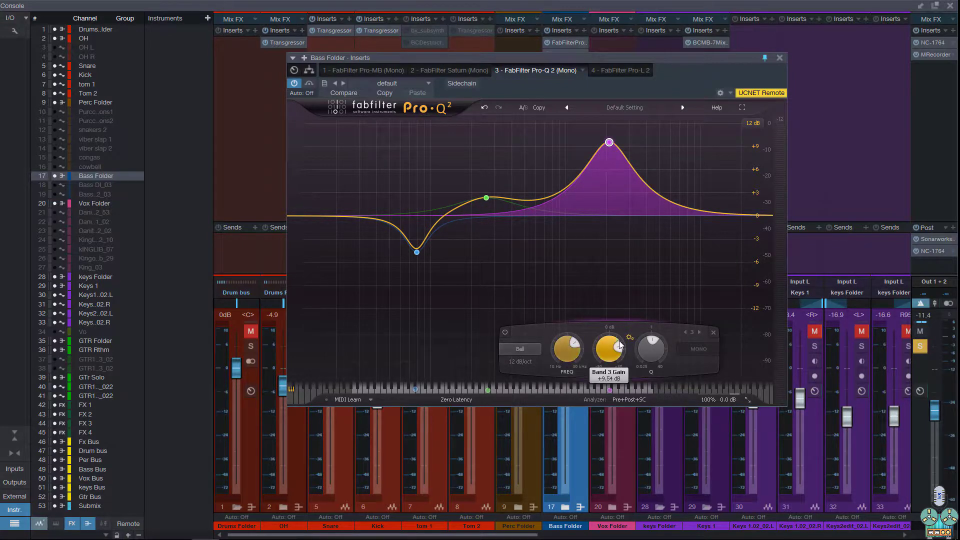
{"action": "left_click_drag", "start_coordinate": [619, 349], "coordinate": [608, 265]}
{"action": "left_click_drag", "start_coordinate": [651, 348], "coordinate": [645, 315]}
{"action": "left_click_drag", "start_coordinate": [608, 349], "coordinate": [621, 310]}
Step: Delete the extra band, keep Zero Latency phase mode, and switch to Pro-L 2
{"action": "key", "text": "Delete"}
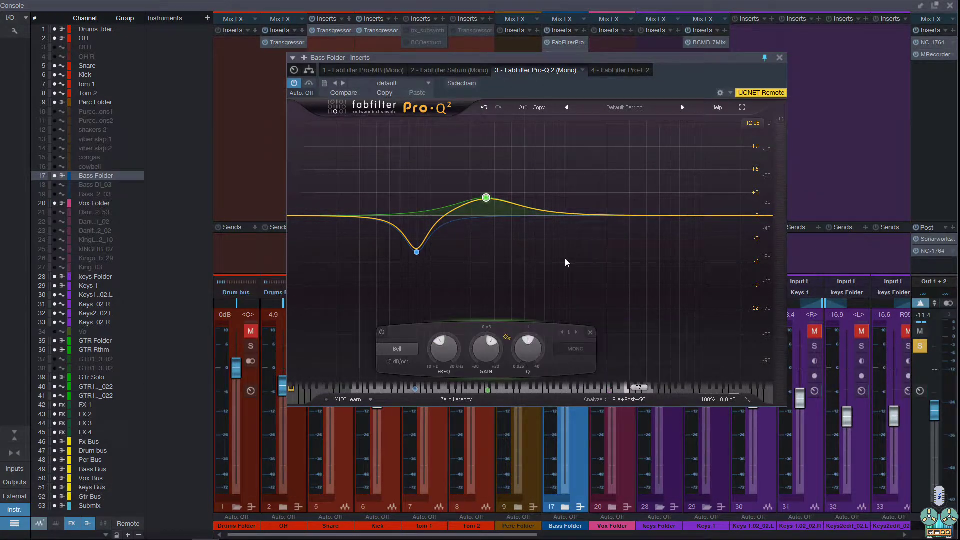
{"action": "left_click", "coordinate": [470, 400]}
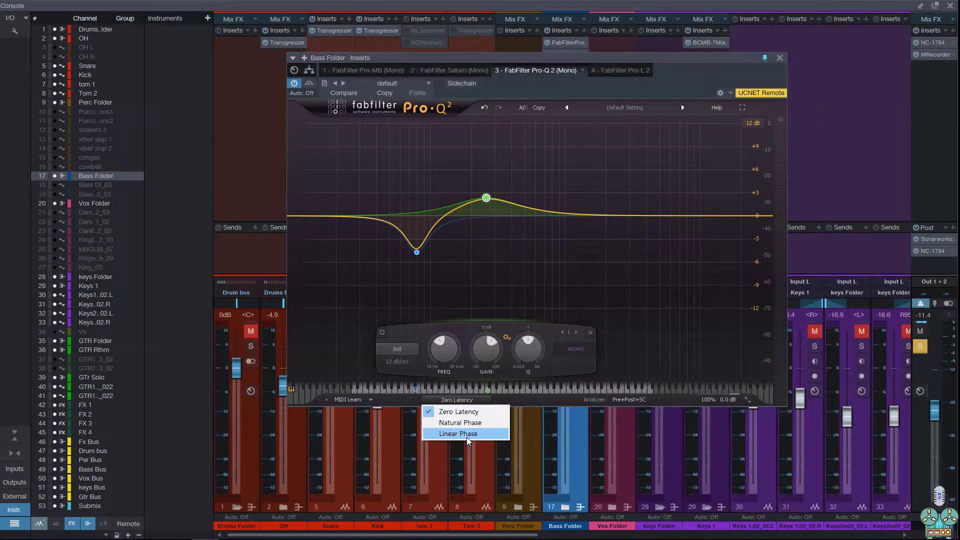
{"action": "left_click", "coordinate": [364, 328]}
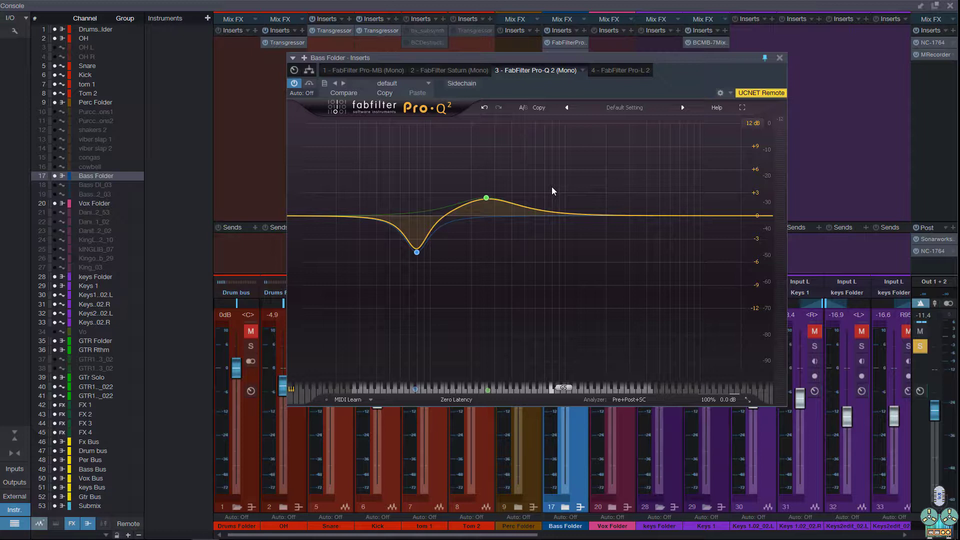
{"action": "left_click", "coordinate": [616, 70]}
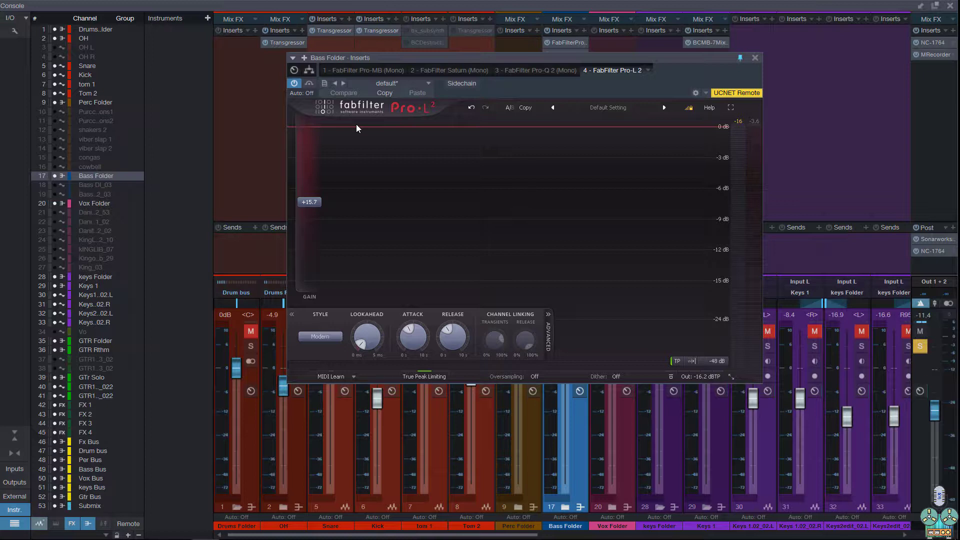
Step: Open the Pro-L 2 Style dropdown, with Modern shown as the current style
{"action": "left_click", "coordinate": [330, 337]}
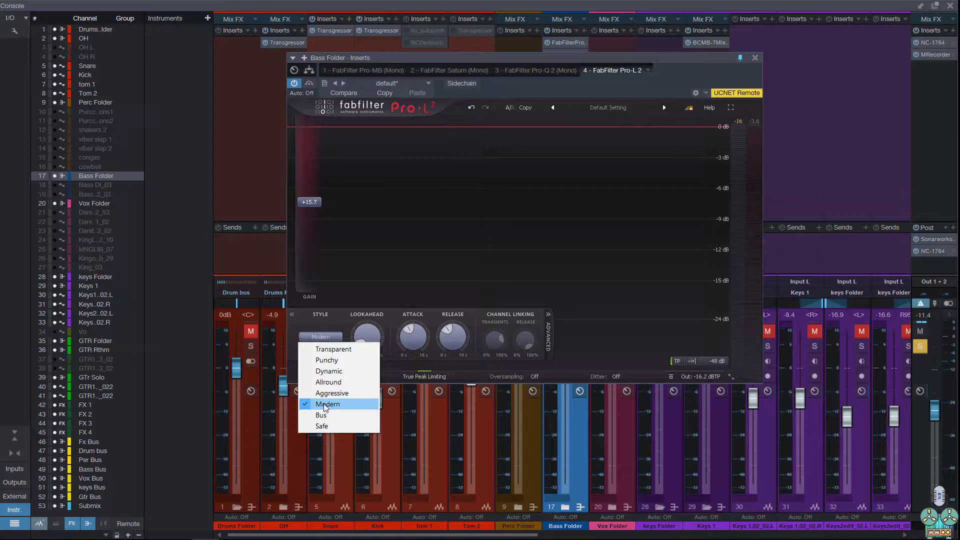
Step: Leave Pro-L 2 on Modern with oversampling and dither unchanged, then move the plugin window aside
{"action": "left_click", "coordinate": [593, 280]}
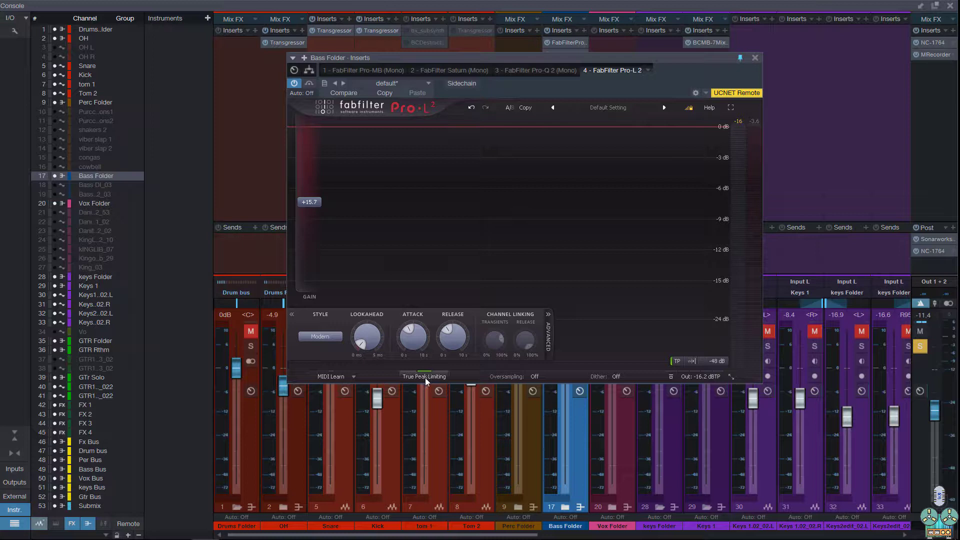
{"action": "left_click", "coordinate": [534, 376]}
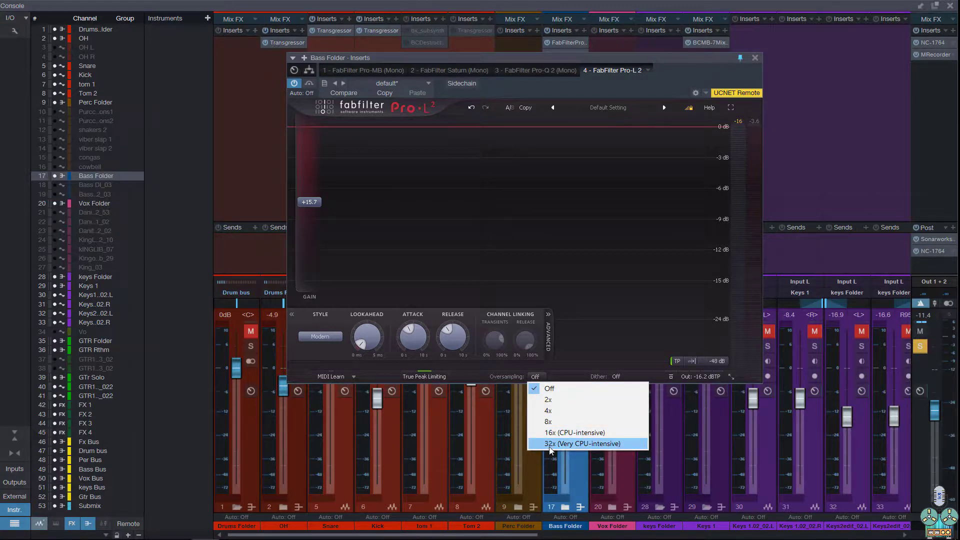
{"action": "left_click", "coordinate": [616, 376]}
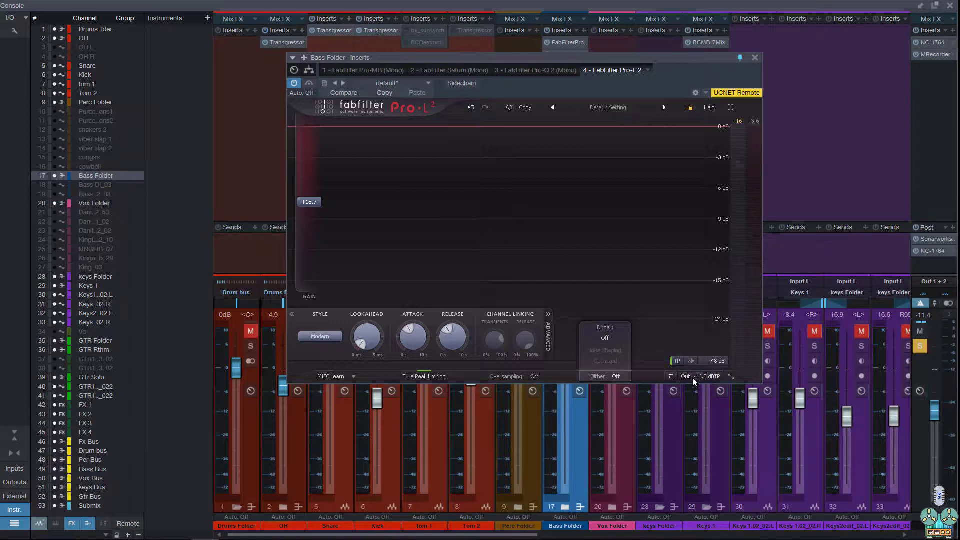
{"action": "mouse_move", "coordinate": [693, 378]}
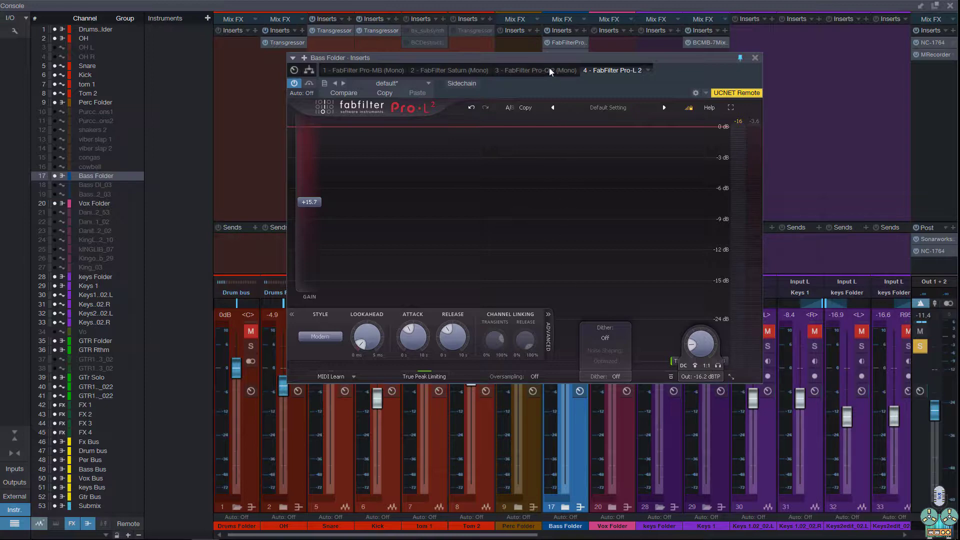
{"action": "left_click_drag", "start_coordinate": [745, 61], "coordinate": [624, 122]}
Step: Close the plugin window, unsolo the Bass Bus, bypass its inserts and start playback
{"action": "left_click", "coordinate": [633, 116]}
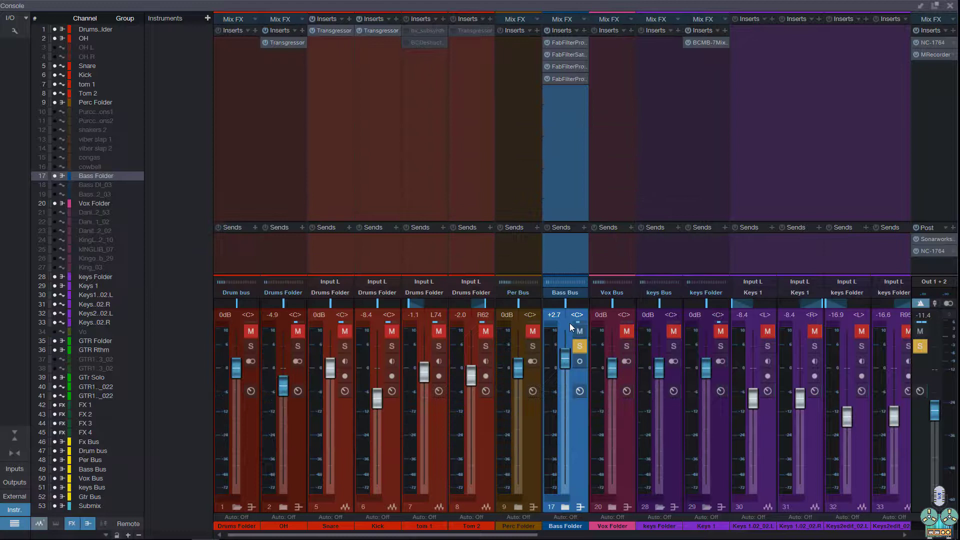
{"action": "left_click", "coordinate": [581, 349]}
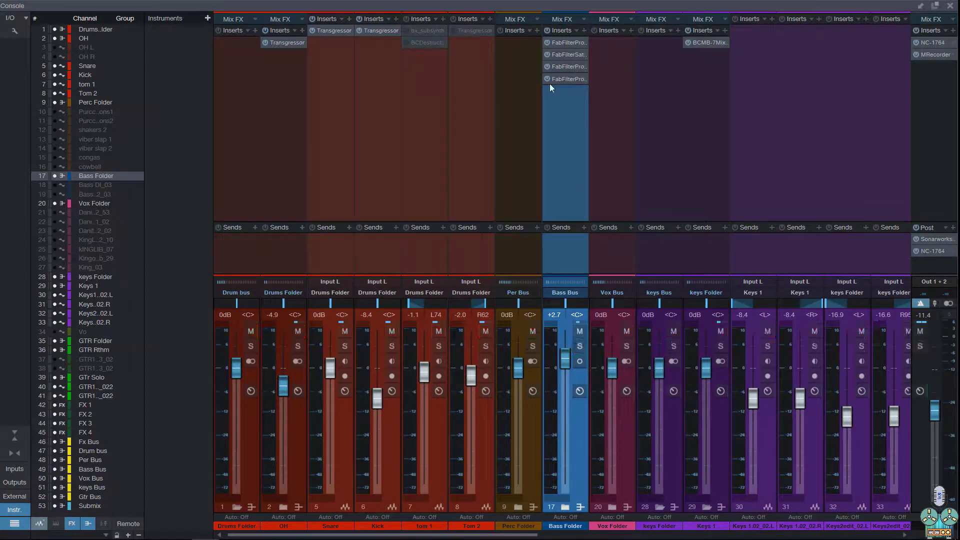
{"action": "left_click", "coordinate": [547, 31]}
{"action": "key", "text": "space"}
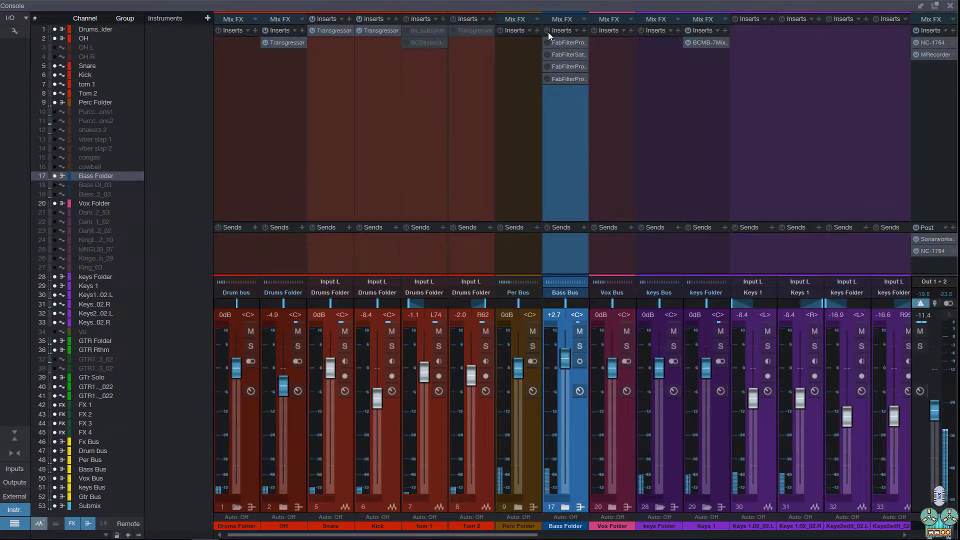
Step: Solo the Bass Bus again, toggle its insert bypass and reopen Pro-MB
{"action": "left_click", "coordinate": [579, 347]}
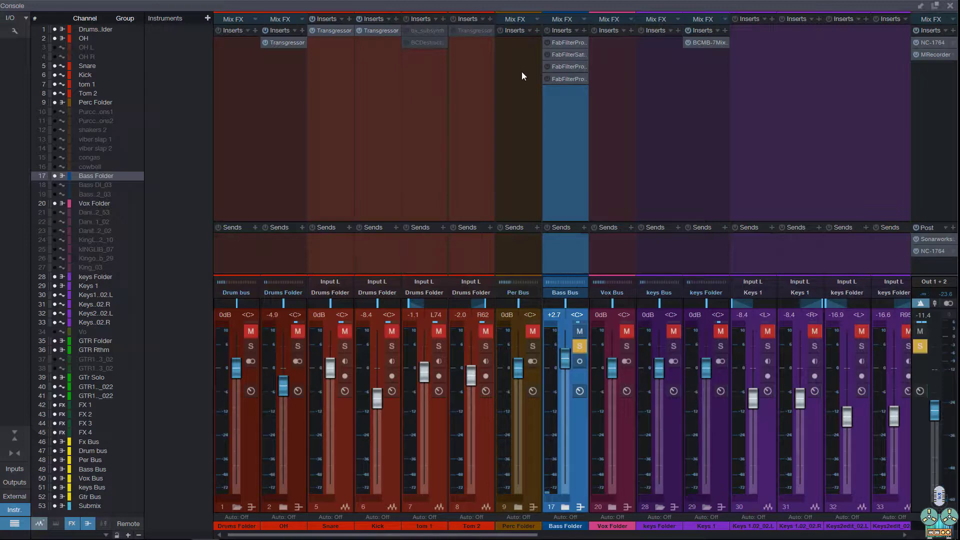
{"action": "left_click", "coordinate": [547, 30]}
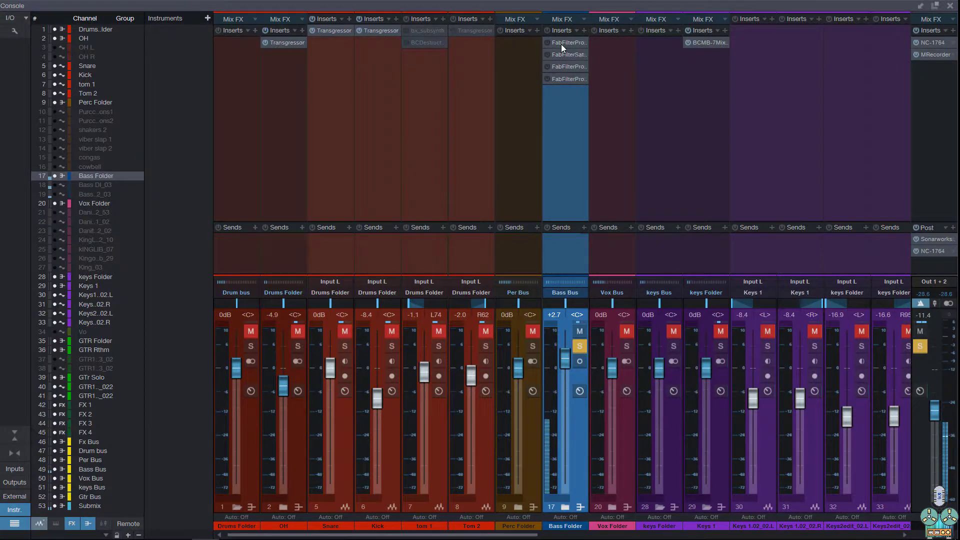
{"action": "left_click", "coordinate": [561, 43]}
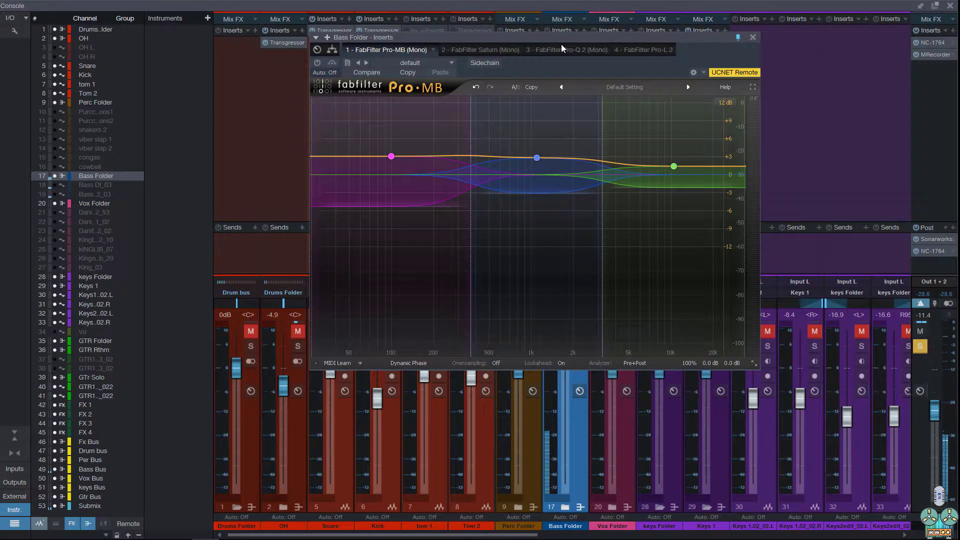
Step: Switch Pro-MB on, then bypass and re-enable it to compare the sound
{"action": "left_click", "coordinate": [316, 63]}
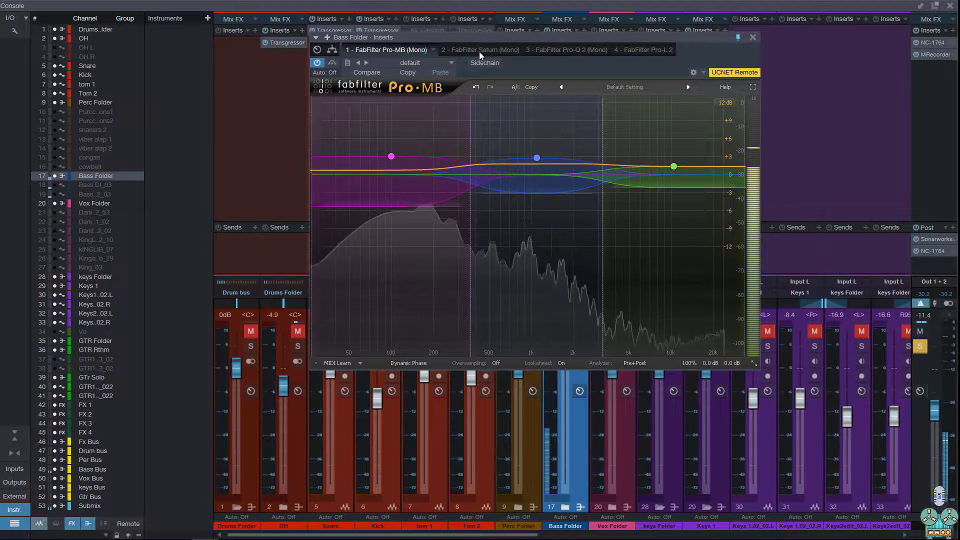
{"action": "left_click", "coordinate": [331, 64]}
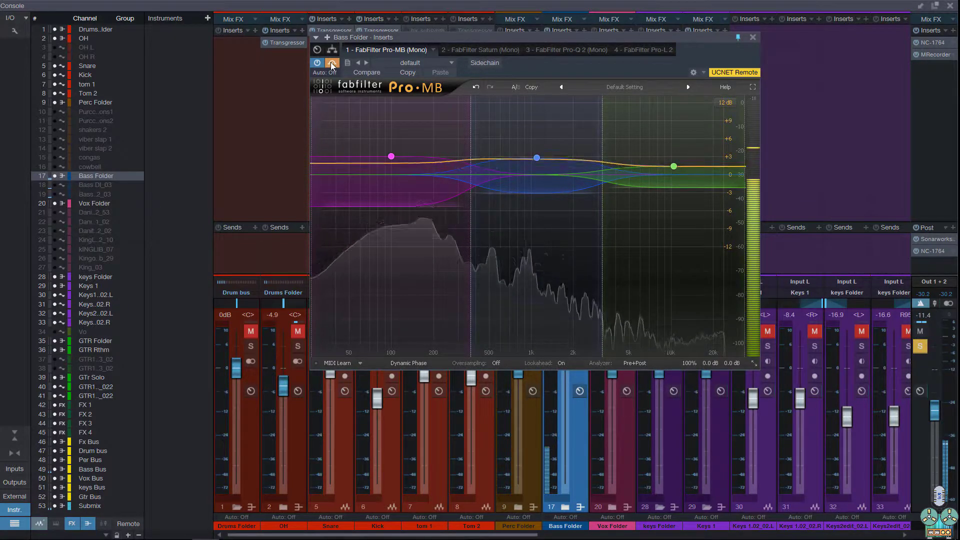
{"action": "left_click", "coordinate": [331, 64]}
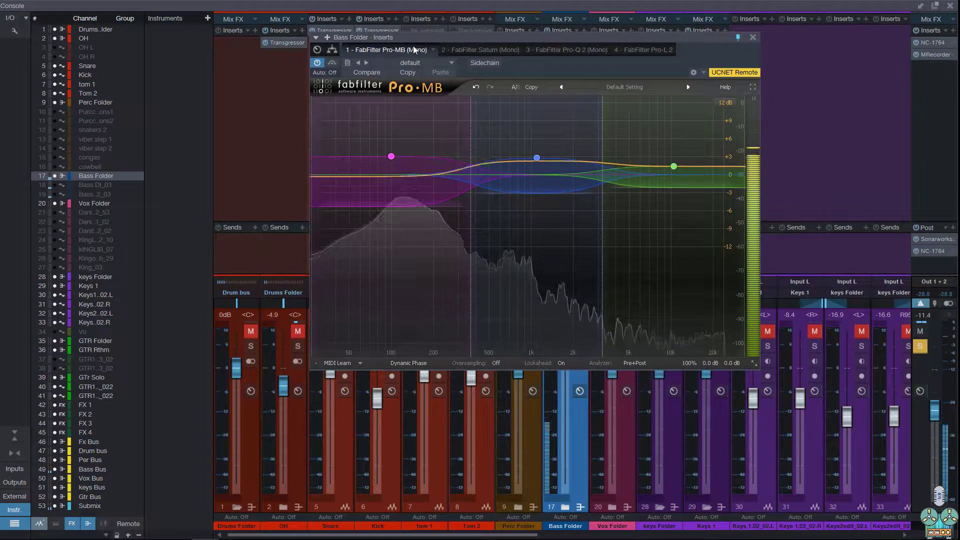
Step: View Saturn's second and third bands during playback, toggle its power, then show Pro-Q 2
{"action": "left_click", "coordinate": [465, 50]}
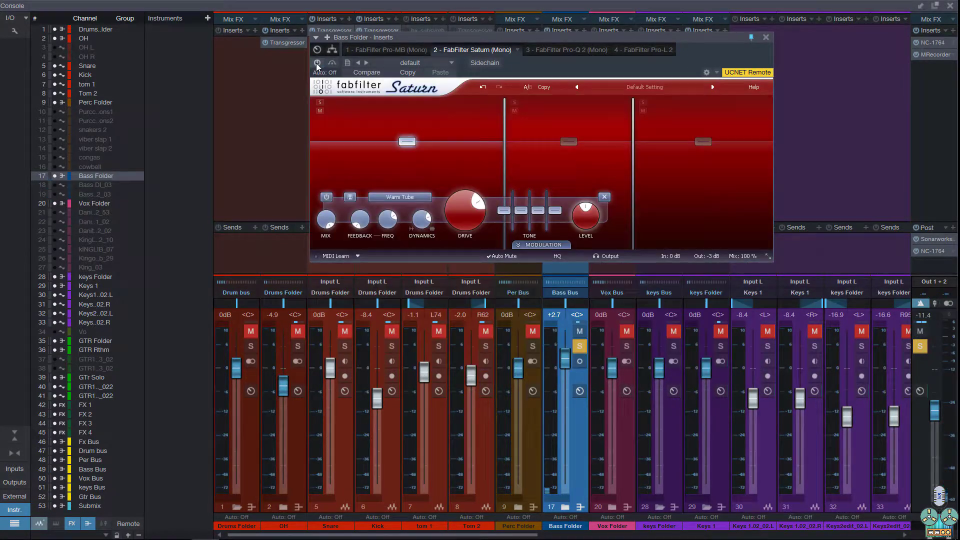
{"action": "mouse_move", "coordinate": [426, 223]}
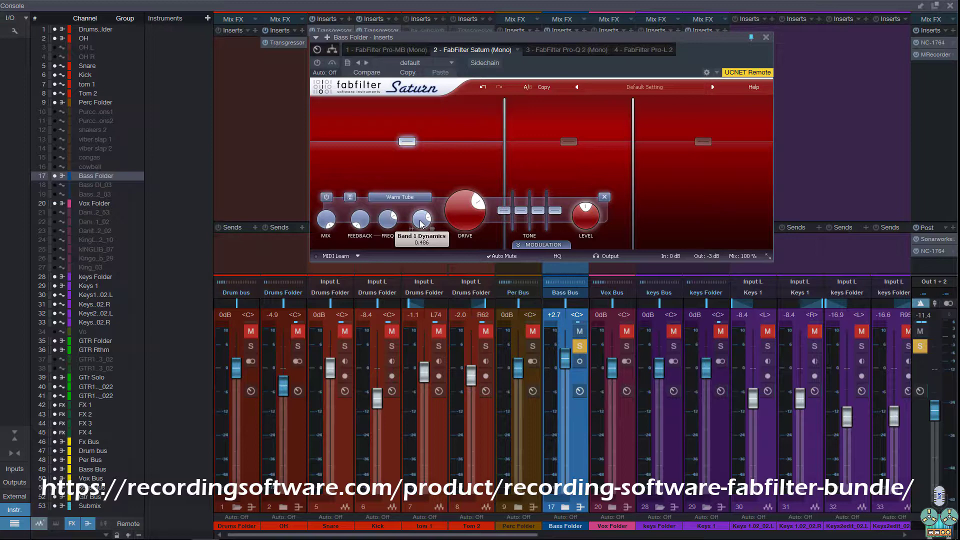
{"action": "left_click", "coordinate": [542, 153]}
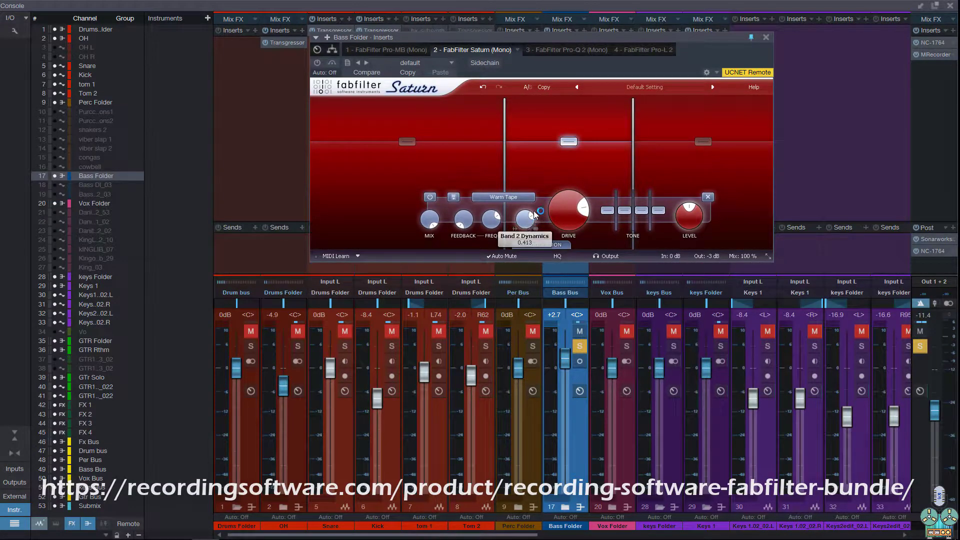
{"action": "left_click", "coordinate": [651, 168]}
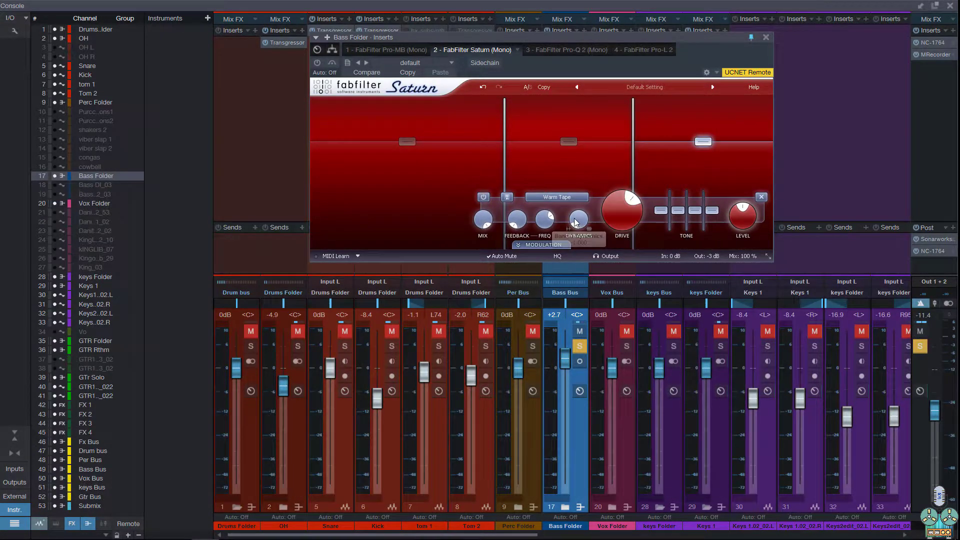
{"action": "mouse_move", "coordinate": [583, 224]}
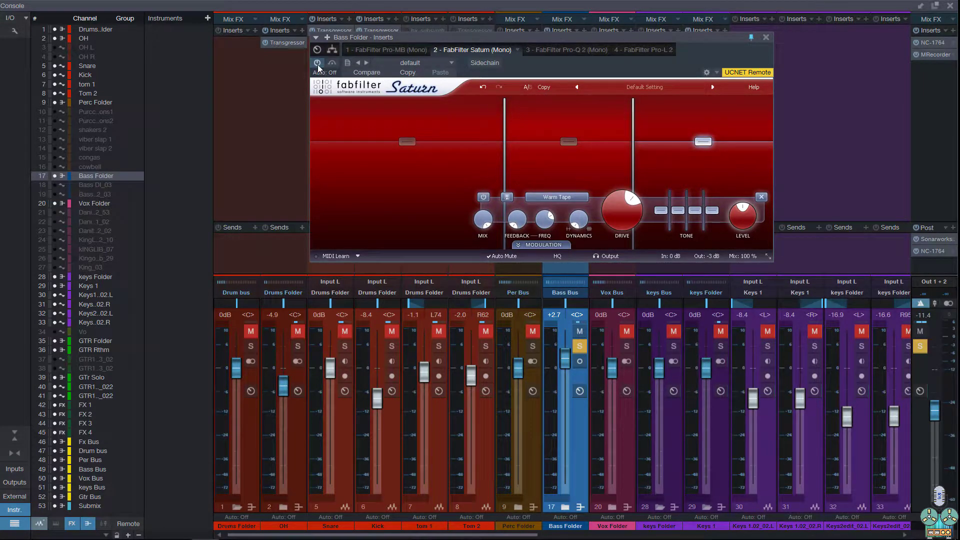
{"action": "key", "text": "space"}
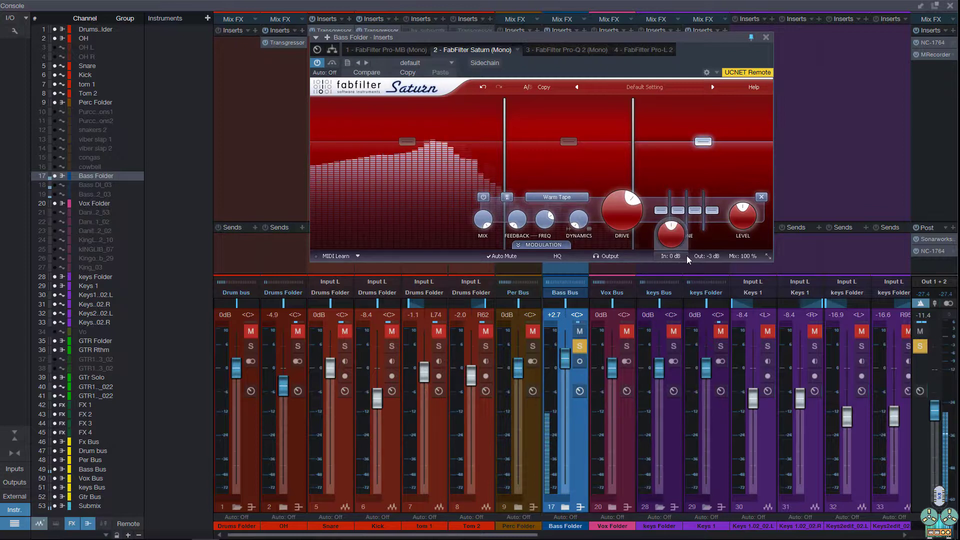
{"action": "mouse_move", "coordinate": [686, 256]}
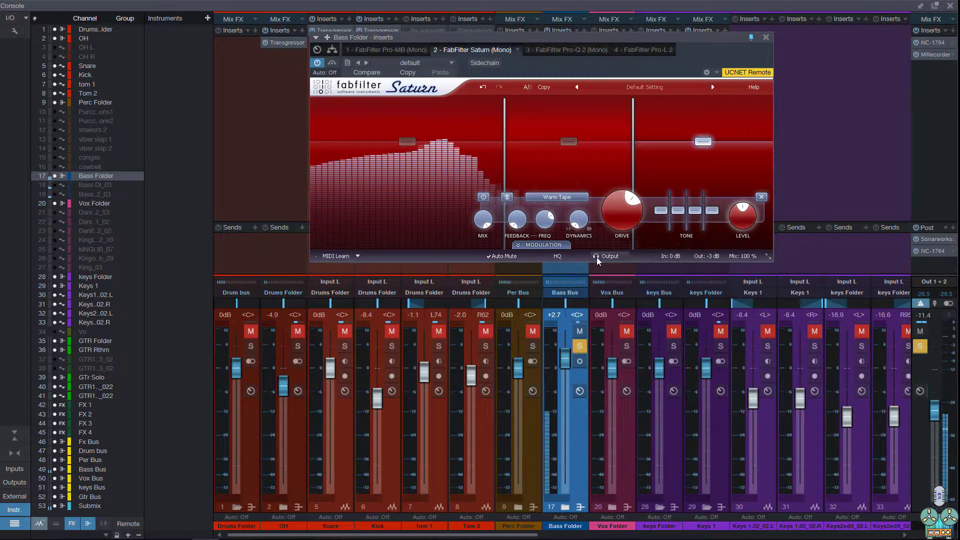
{"action": "left_click", "coordinate": [331, 63]}
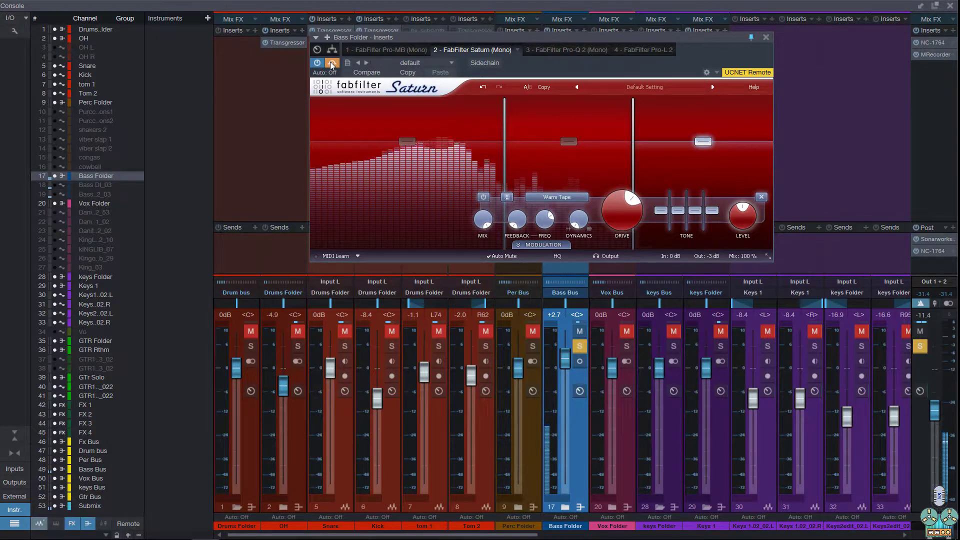
{"action": "left_click", "coordinate": [557, 50]}
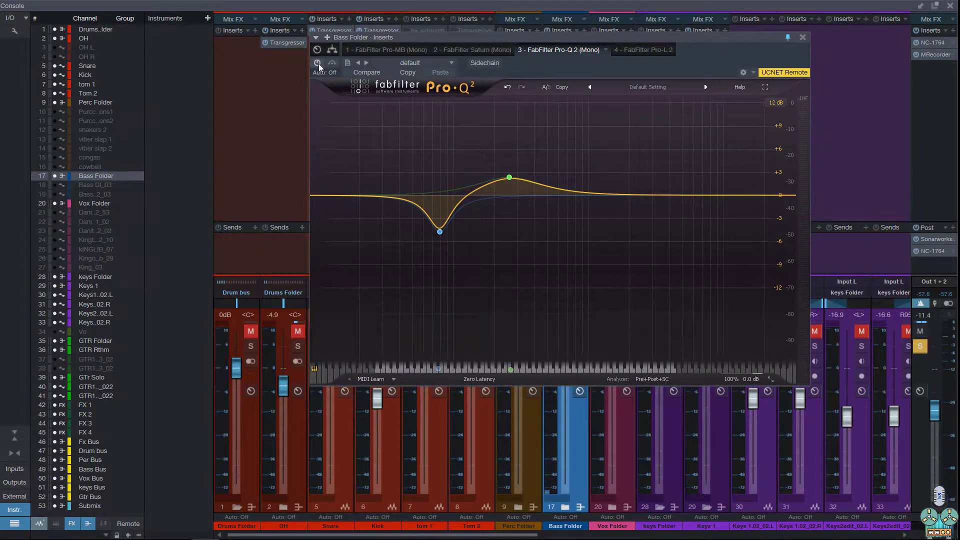
Step: During playback, bypass and re-enable Pro-Q 2, then solo its boost band
{"action": "mouse_move", "coordinate": [439, 232]}
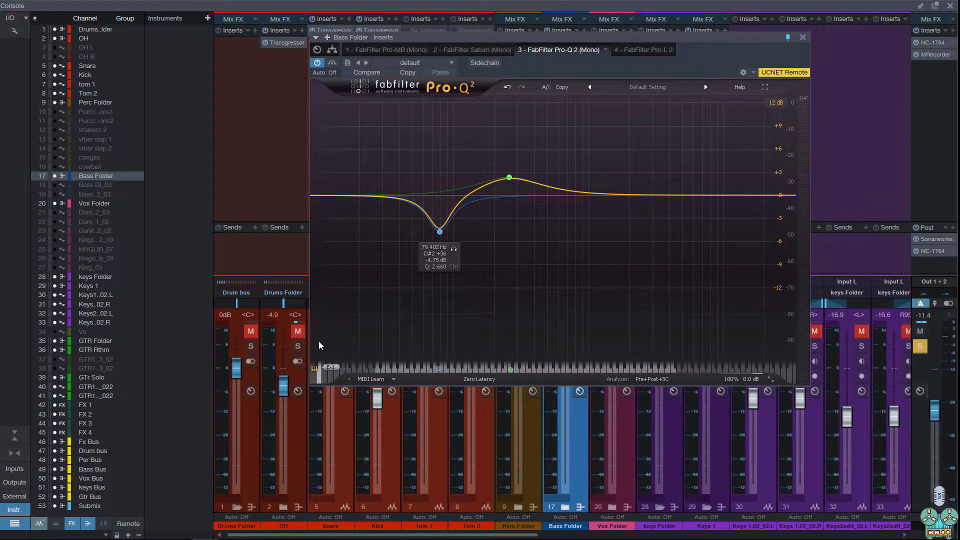
{"action": "mouse_move", "coordinate": [510, 170]}
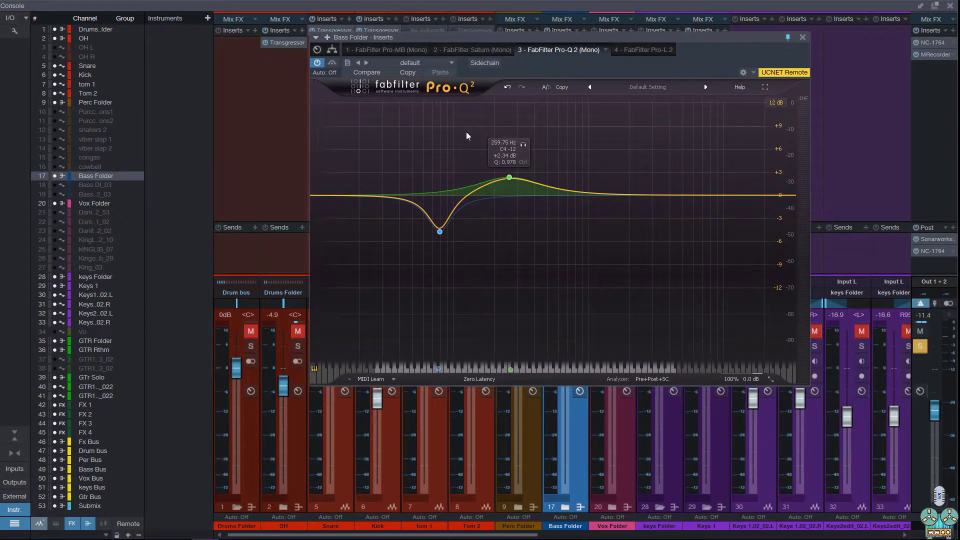
{"action": "key", "text": "space"}
{"action": "left_click", "coordinate": [316, 63]}
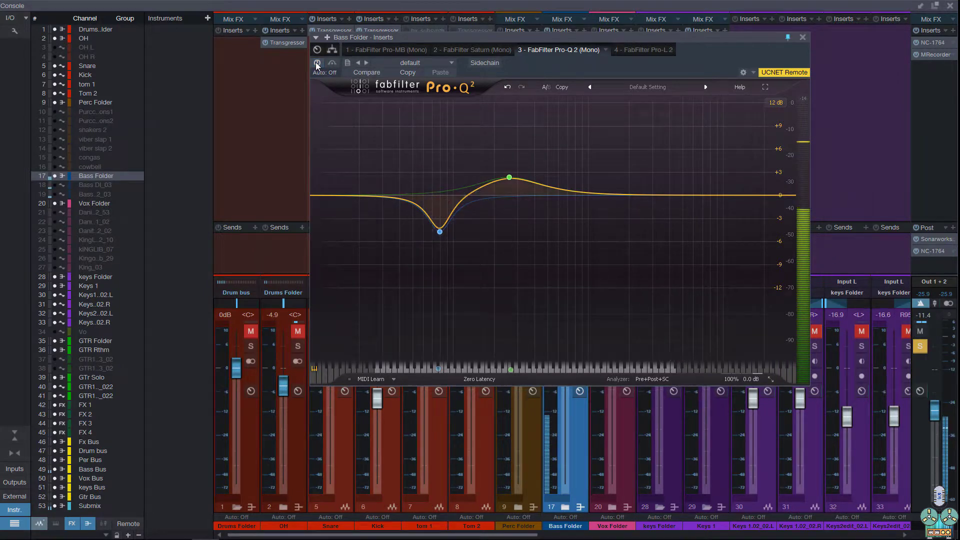
{"action": "left_click", "coordinate": [317, 63]}
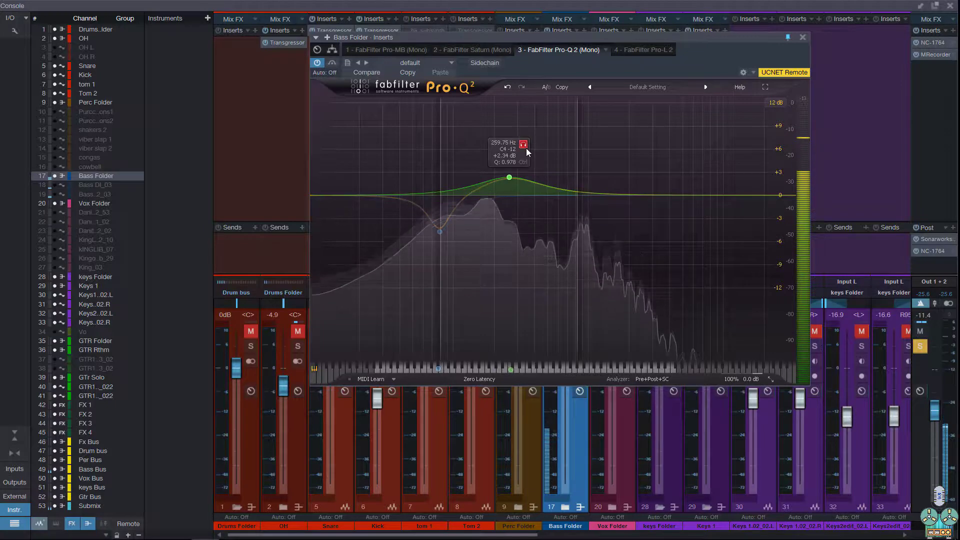
{"action": "left_click", "coordinate": [525, 146]}
Step: Switch on the Pro-L 2 limiter and move its window to the left
{"action": "left_click", "coordinate": [616, 50]}
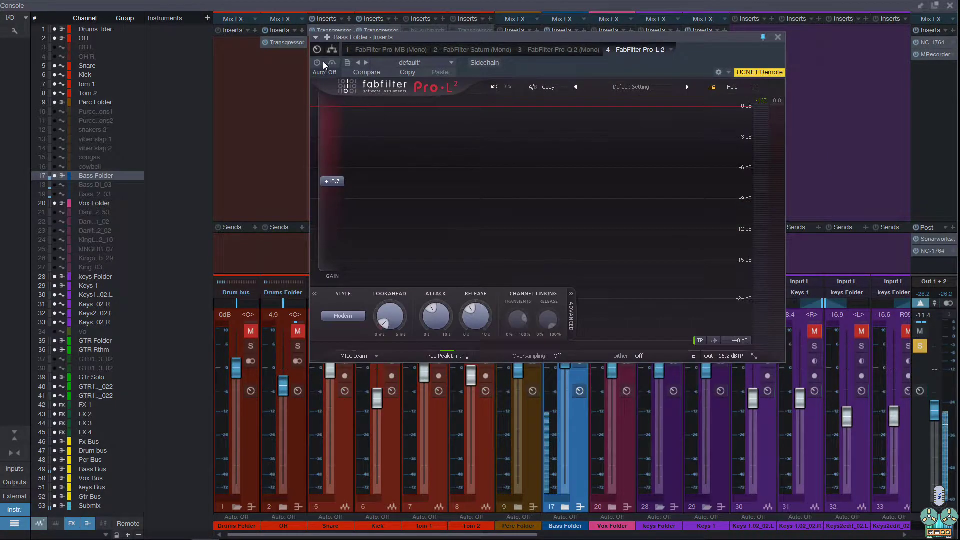
{"action": "left_click", "coordinate": [317, 65]}
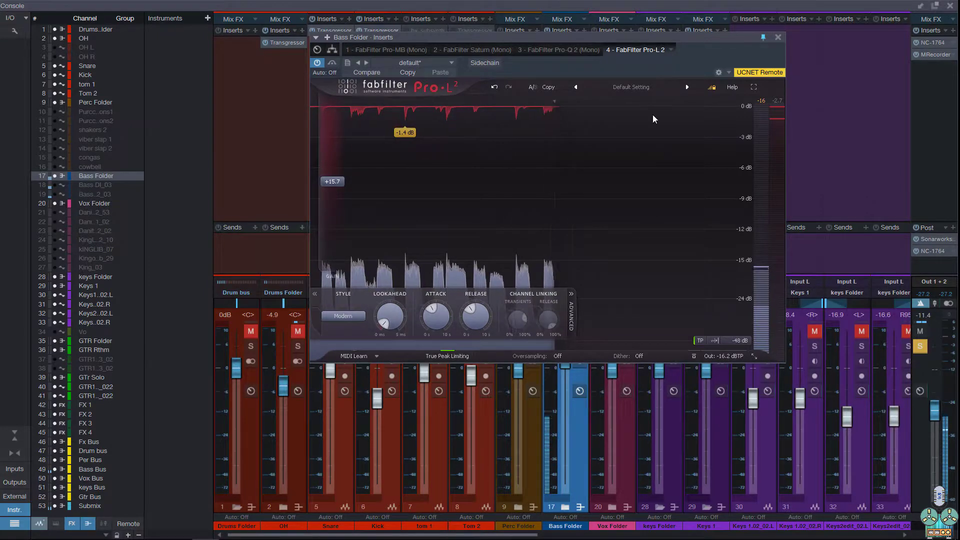
{"action": "left_click_drag", "start_coordinate": [721, 37], "coordinate": [476, 70]}
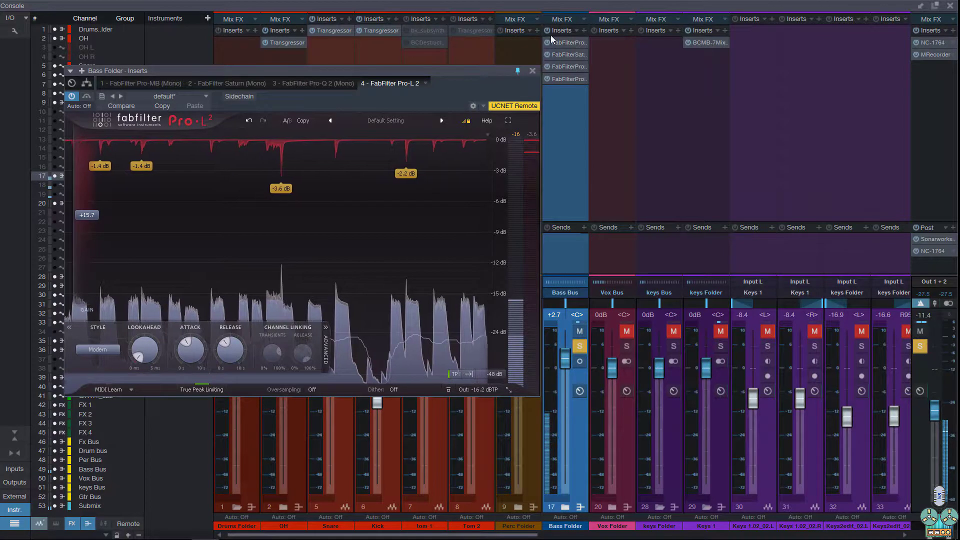
Step: Unsolo the Bass Bus for the full mix and re-enable the Bass Folder inserts
{"action": "left_click", "coordinate": [580, 347]}
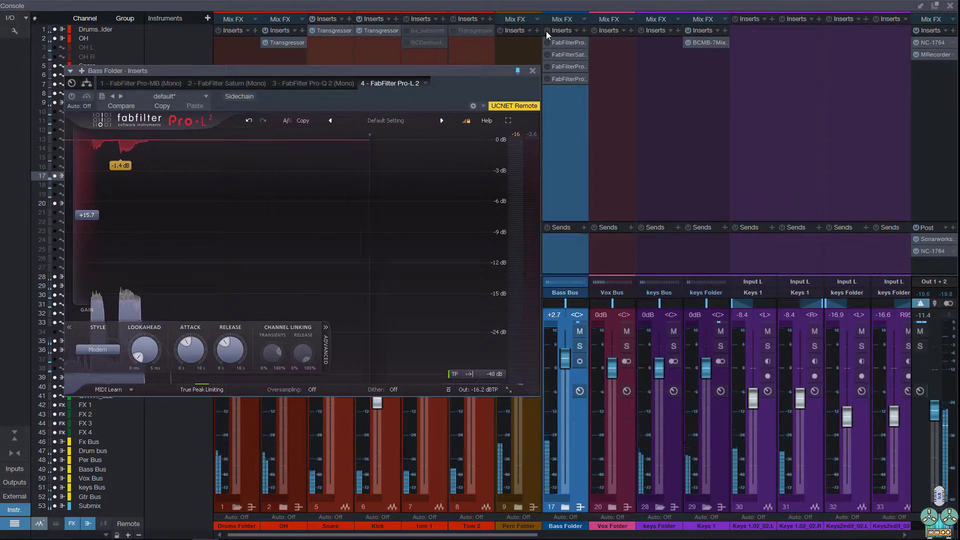
{"action": "left_click", "coordinate": [546, 31]}
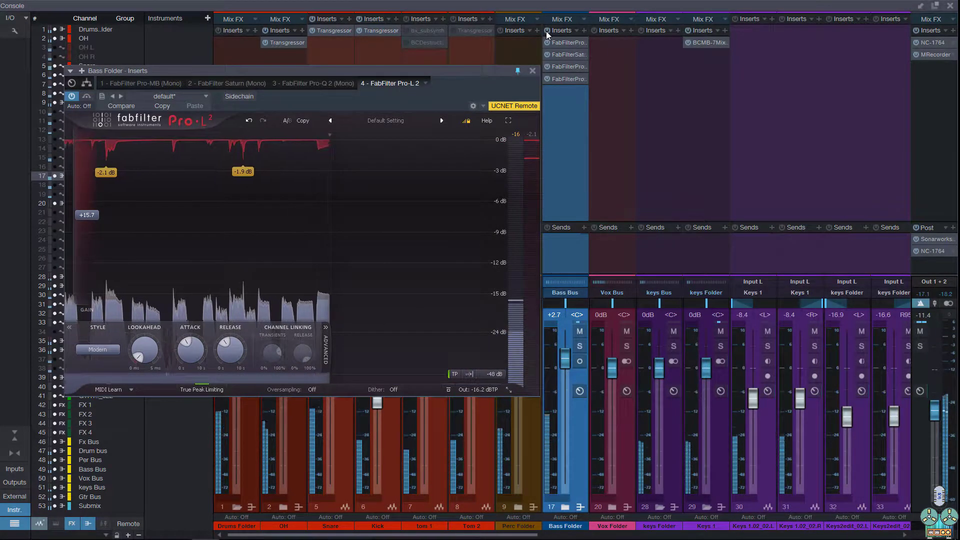
Step: In the arrangement view, replay the song from bar 21 and stop it
{"action": "key", "text": "F3"}
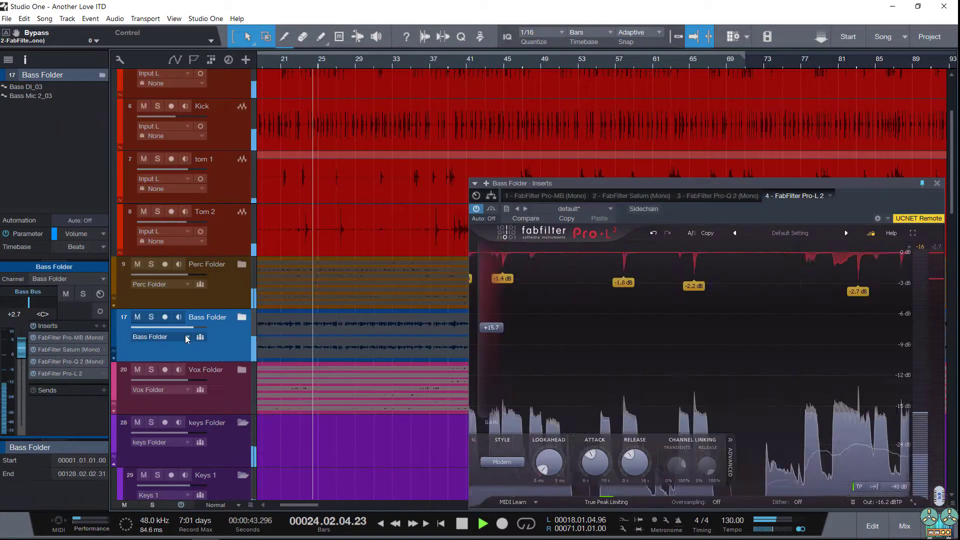
{"action": "left_click", "coordinate": [279, 328]}
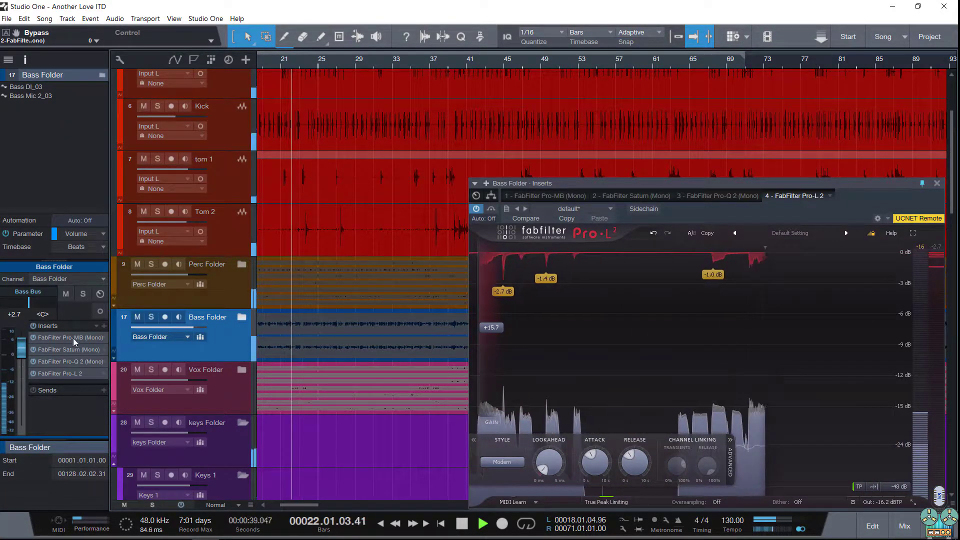
{"action": "key", "text": "space"}
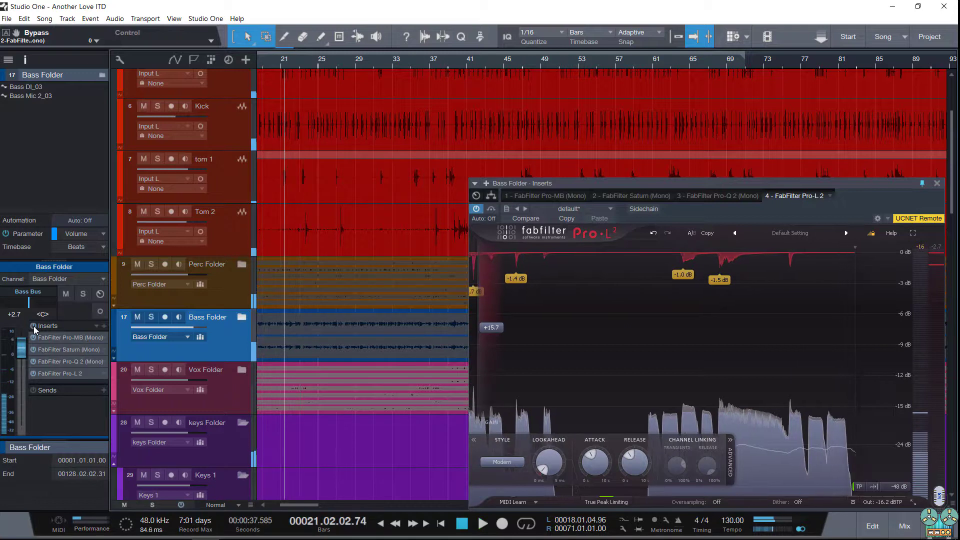
{"action": "key", "text": "space"}
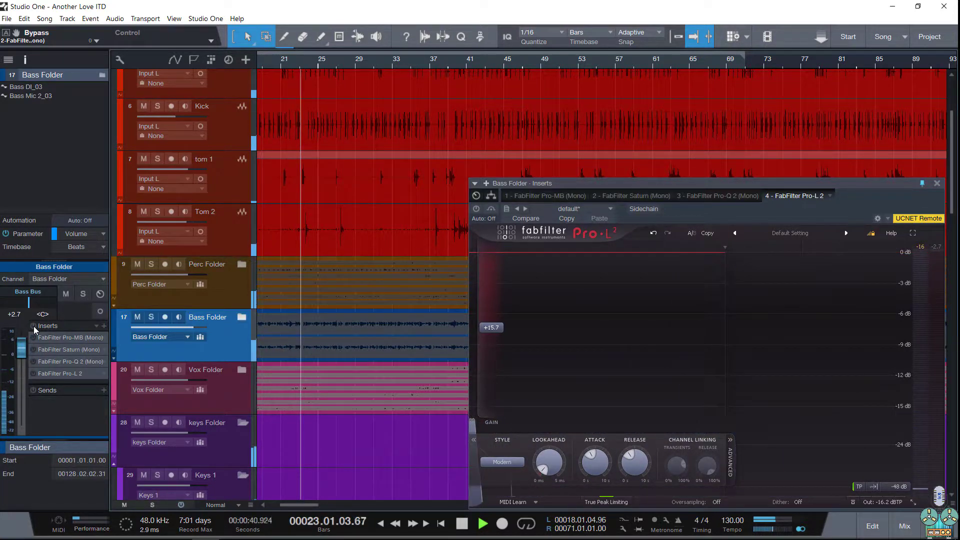
{"action": "key", "text": "space"}
Step: Switch the Bass Folder insert chain back on and return to the Console with Pro-L 2 repositioned
{"action": "left_click", "coordinate": [34, 326]}
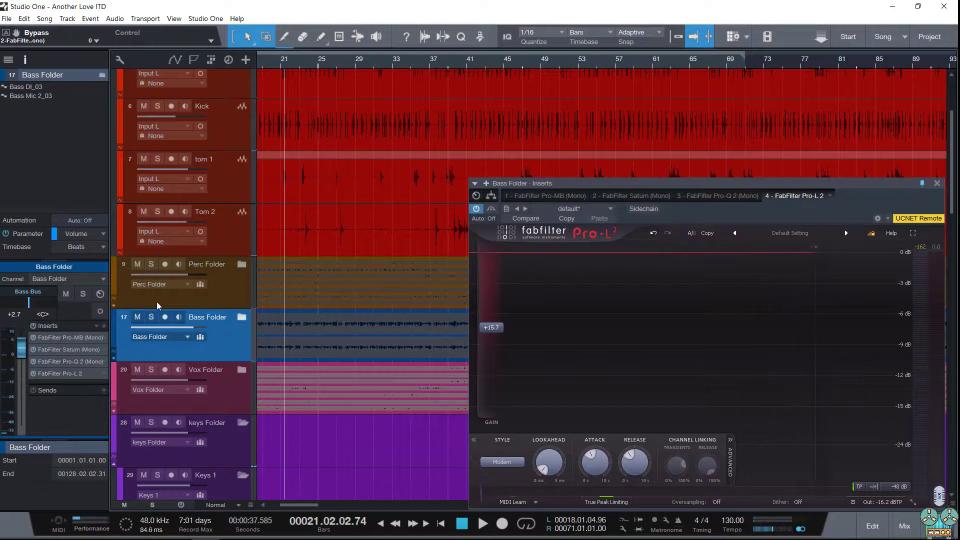
{"action": "key", "text": "F3"}
{"action": "left_click_drag", "start_coordinate": [589, 191], "coordinate": [333, 130]}
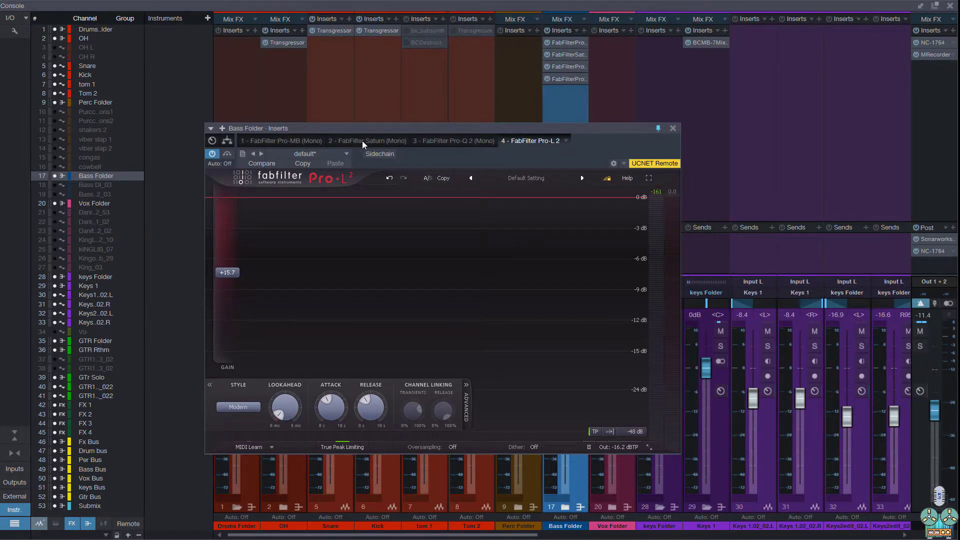
{"action": "left_click", "coordinate": [271, 142]}
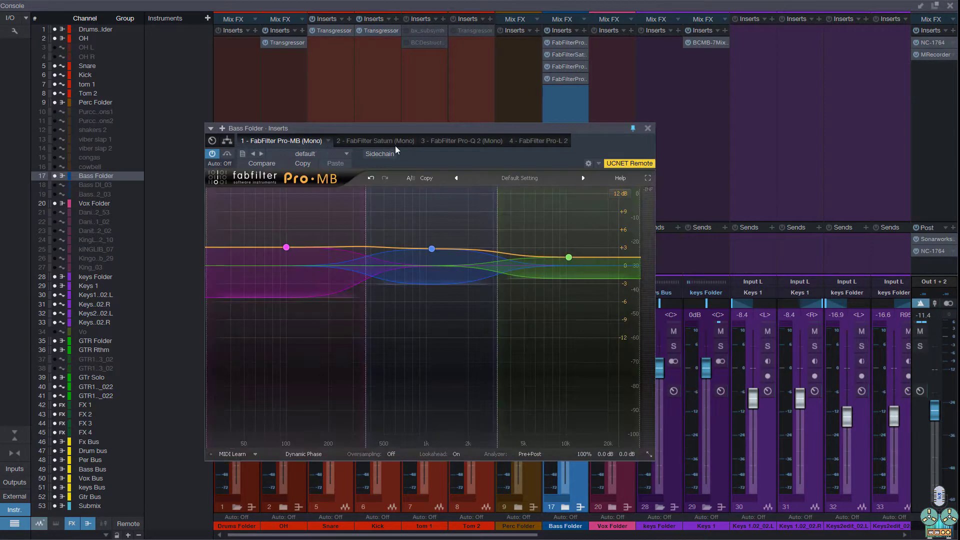
{"action": "left_click", "coordinate": [395, 146]}
{"action": "left_click", "coordinate": [466, 143]}
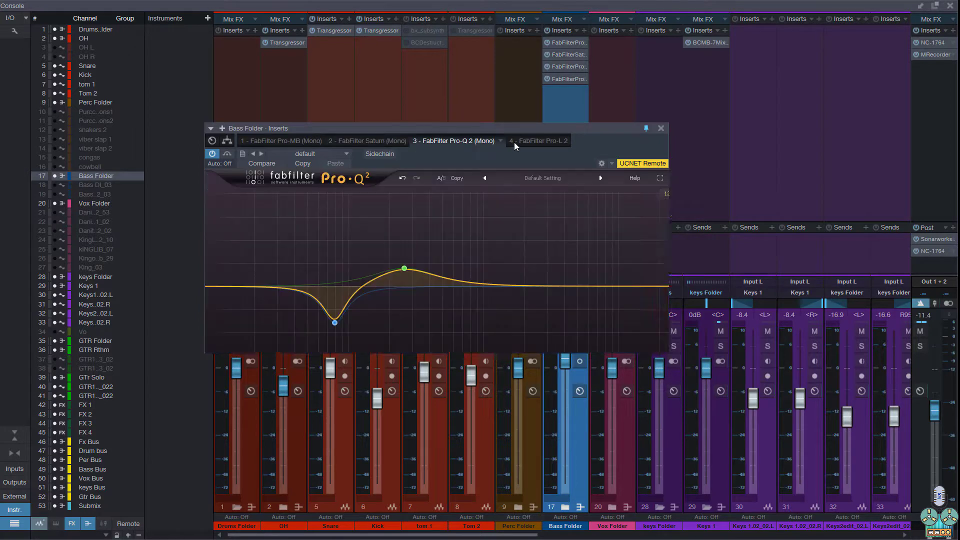
{"action": "left_click", "coordinate": [534, 142]}
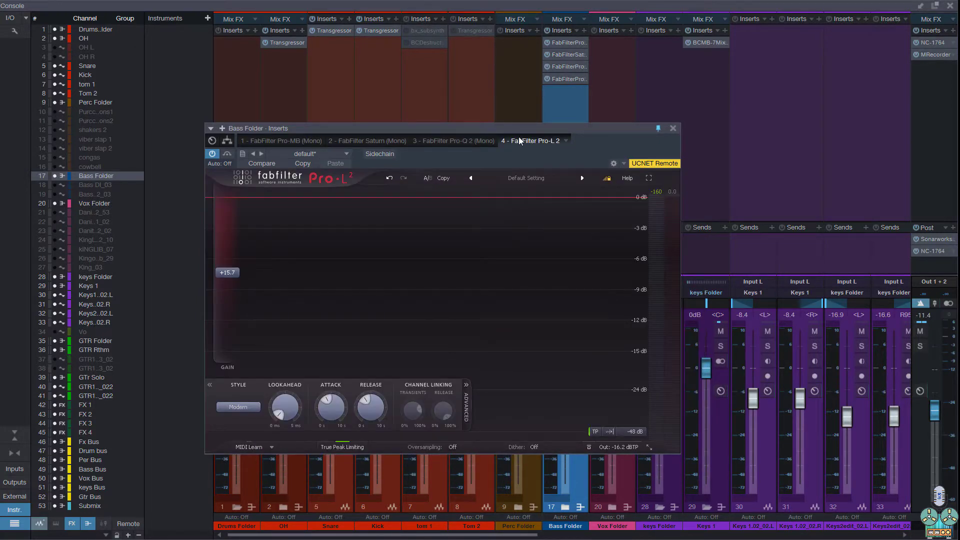